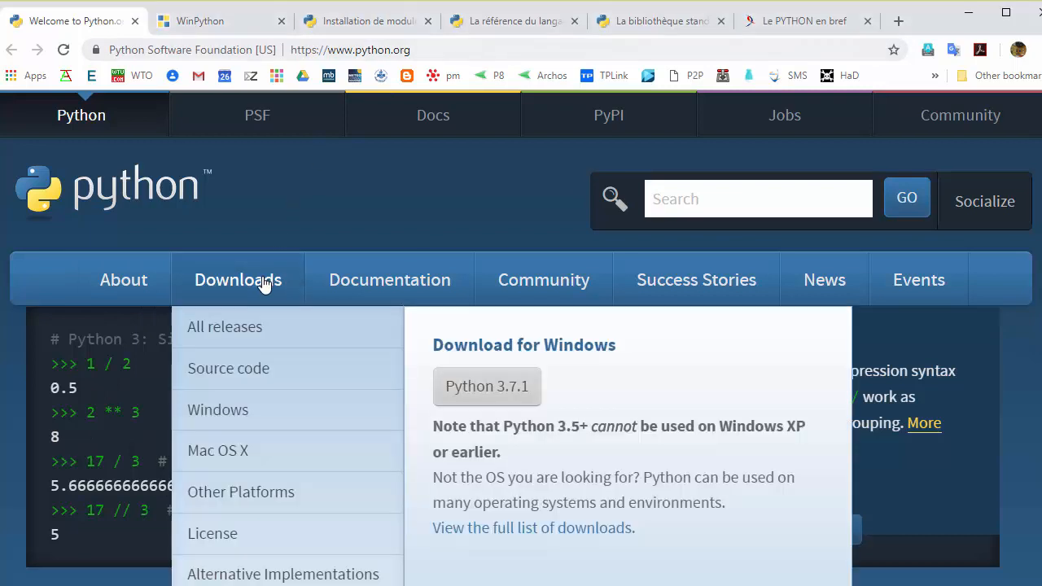
# Step: Open the Windows downloads page on python.org and examine the installer files offered for Python 3.7.1
pyautogui.click(263, 281)
pyautogui.moveTo(523, 383)
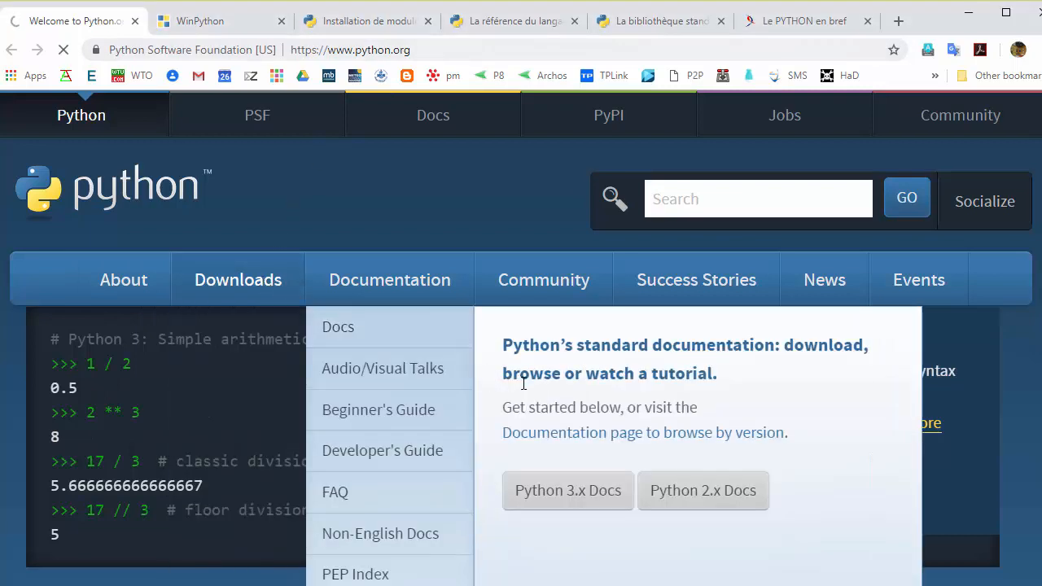
pyautogui.moveTo(249, 279)
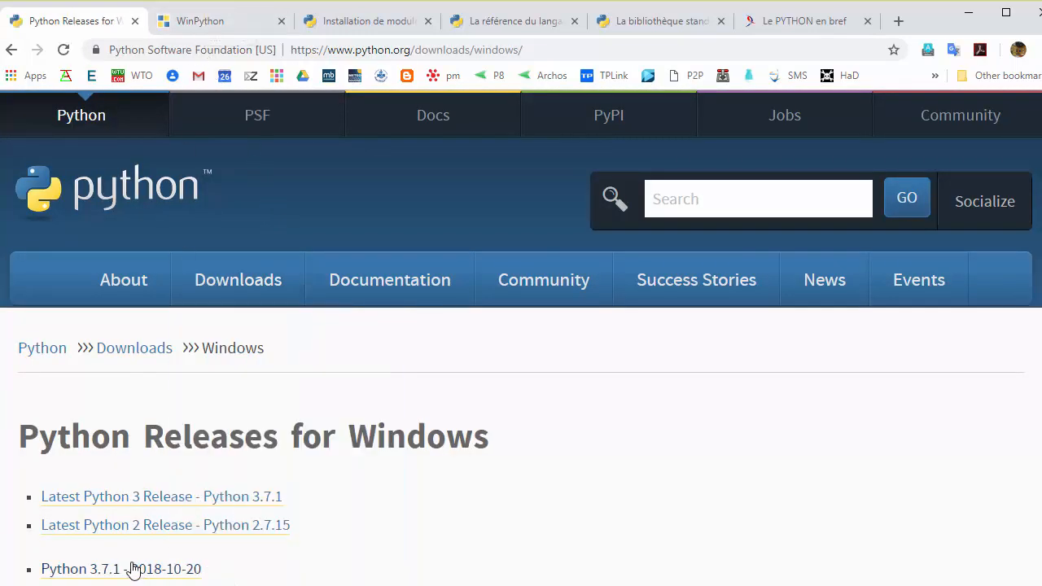
pyautogui.scroll(-4, 521, 326)
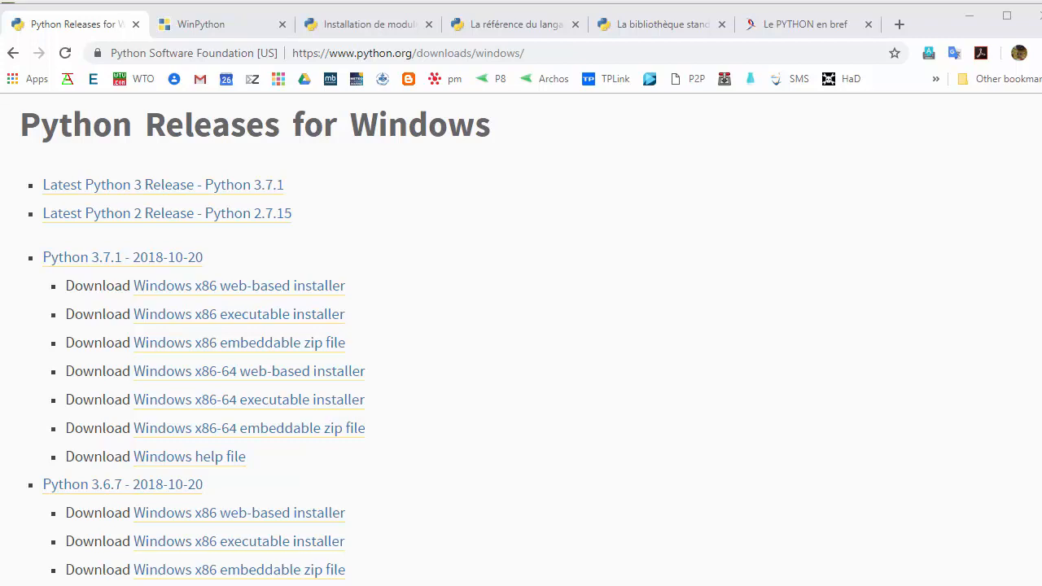
# Step: Show the WinPython releases page and highlight the WinPython 3.7.1.0 64bit entry under Recent Releases
pyautogui.hotkey('ctrl', 'Tab')
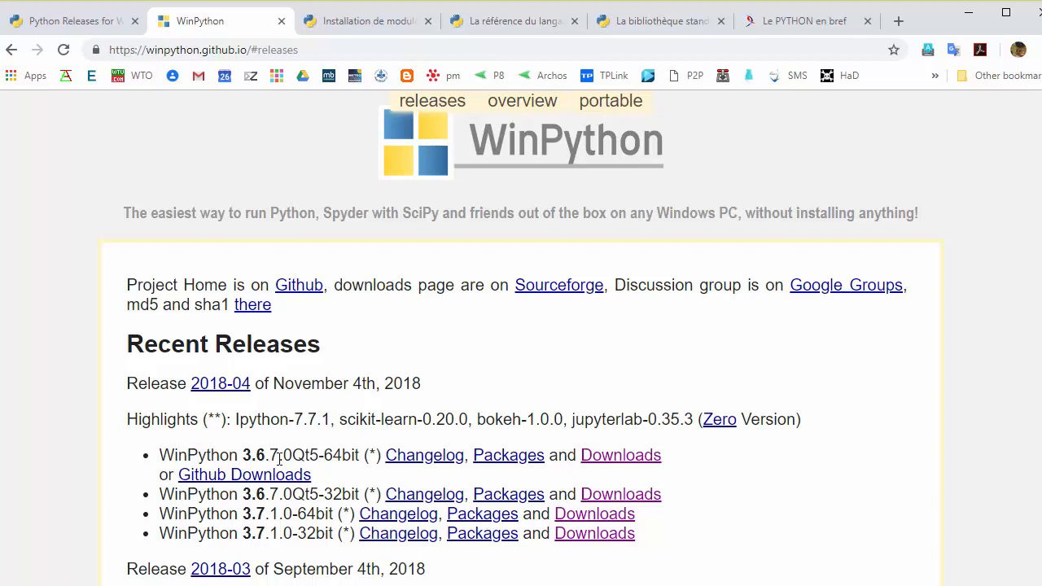
pyautogui.moveTo(166, 513); pyautogui.dragTo(297, 515)
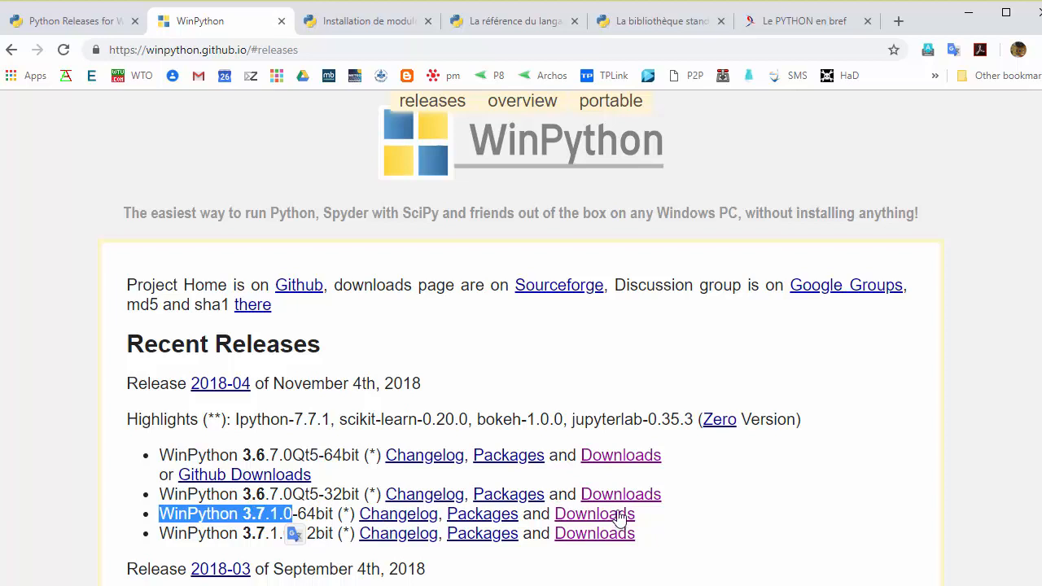
# Step: Switch to Total Commander, run WinPython64-3.6.7.0Zero.exe despite the unknown publisher, and accept its license agreement
pyautogui.hotkey('alt', 'Tab')
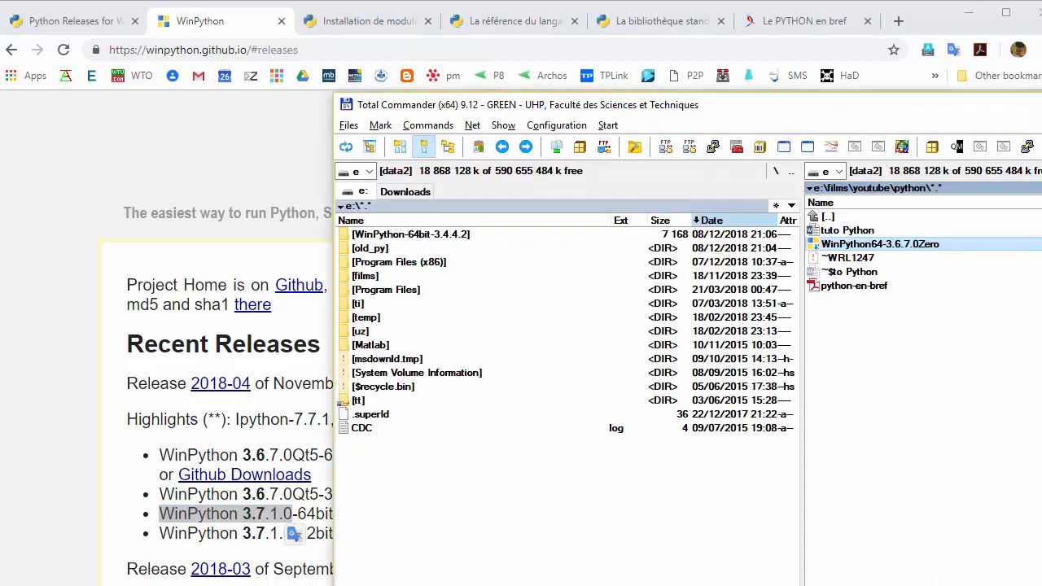
pyautogui.moveTo(806, 116); pyautogui.dragTo(709, 107)
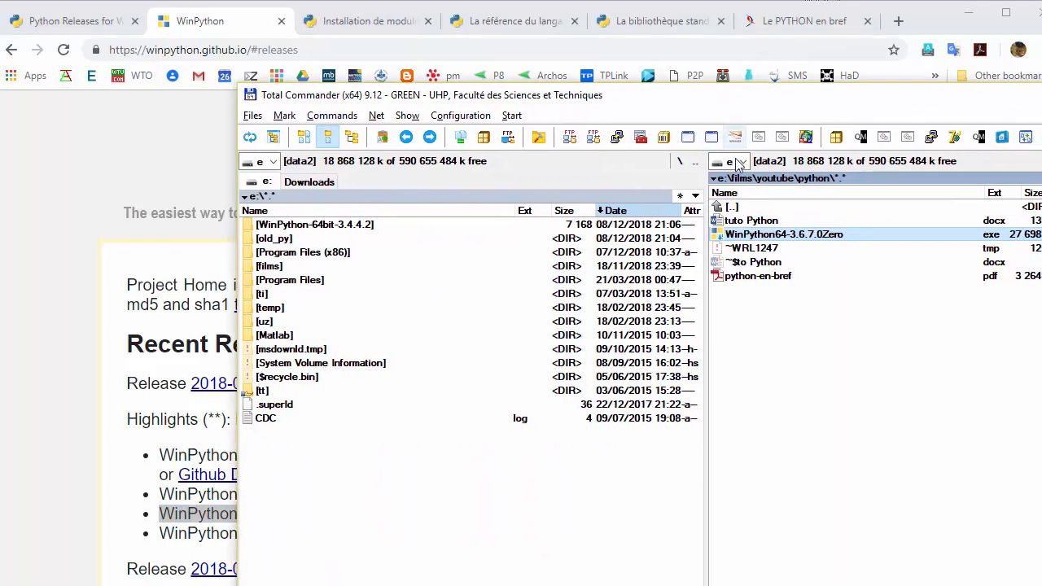
pyautogui.doubleClick(755, 233)
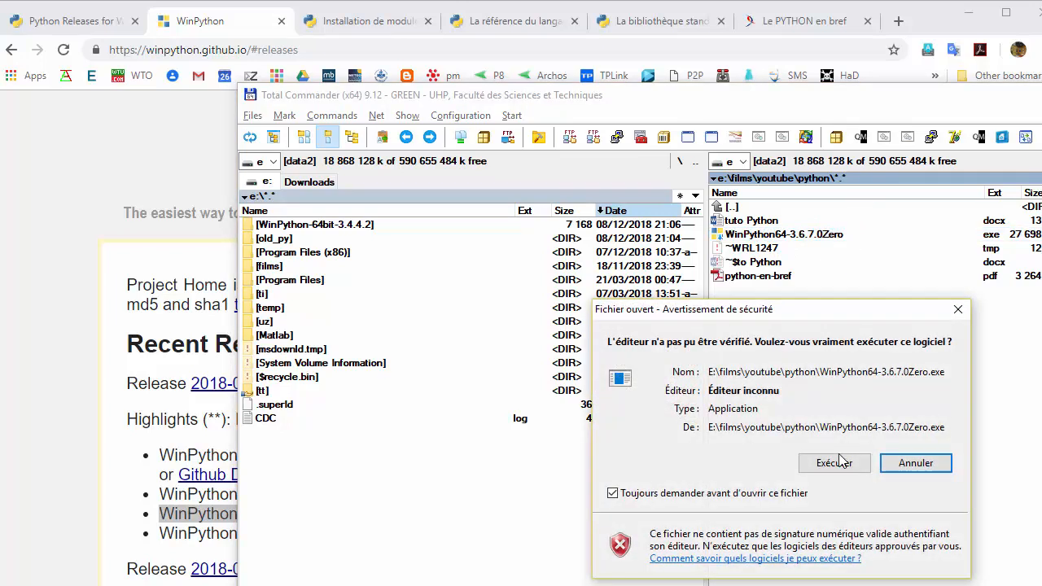
pyautogui.click(840, 462)
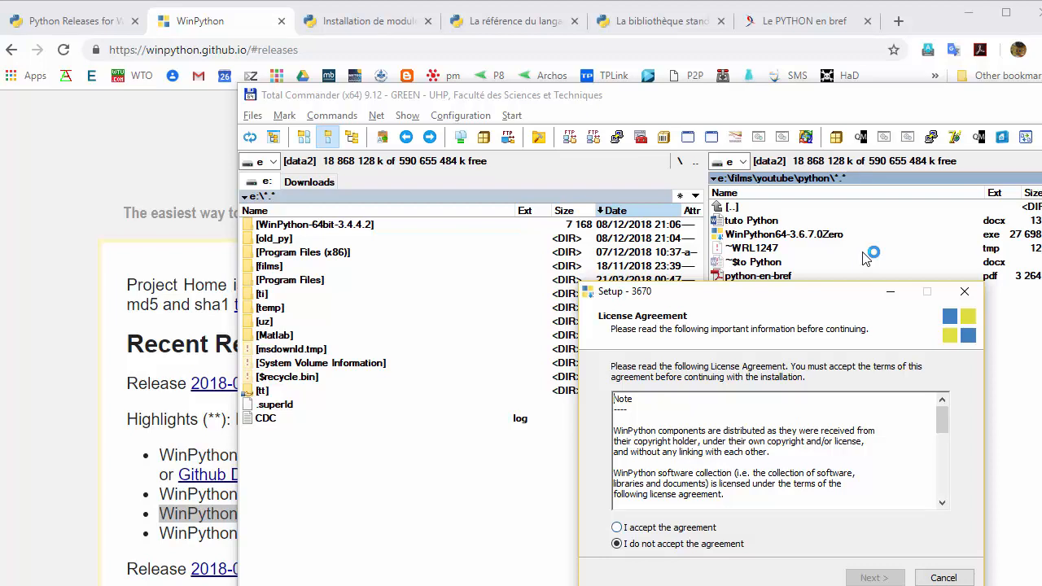
pyautogui.hotkey('alt', 'a')
pyautogui.press('Return')
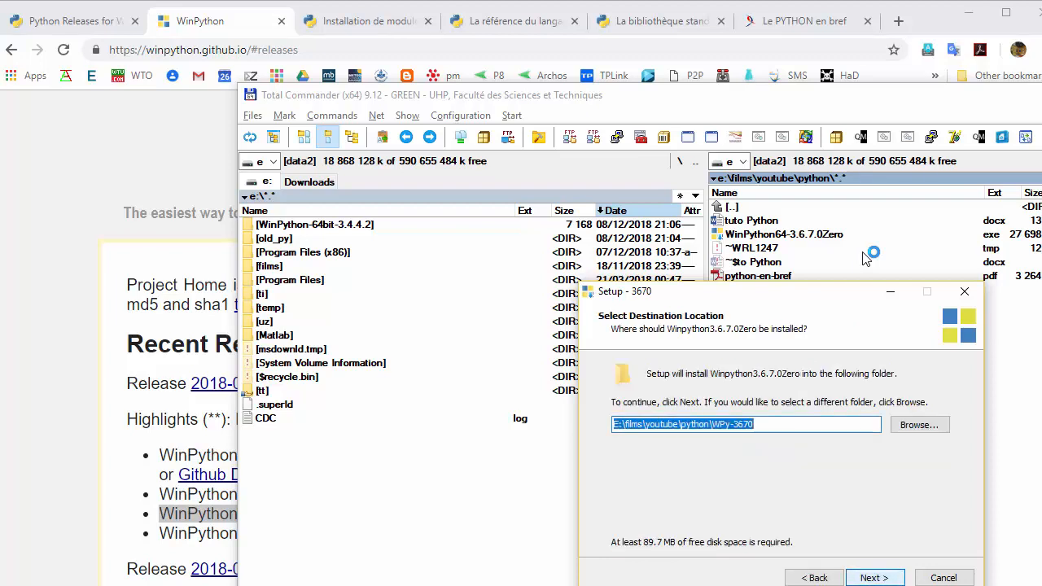
# Step: Set the installation folder to E:\WPy-3670 and start the WinPython installation
pyautogui.hotkey('ctrl', 'Left')
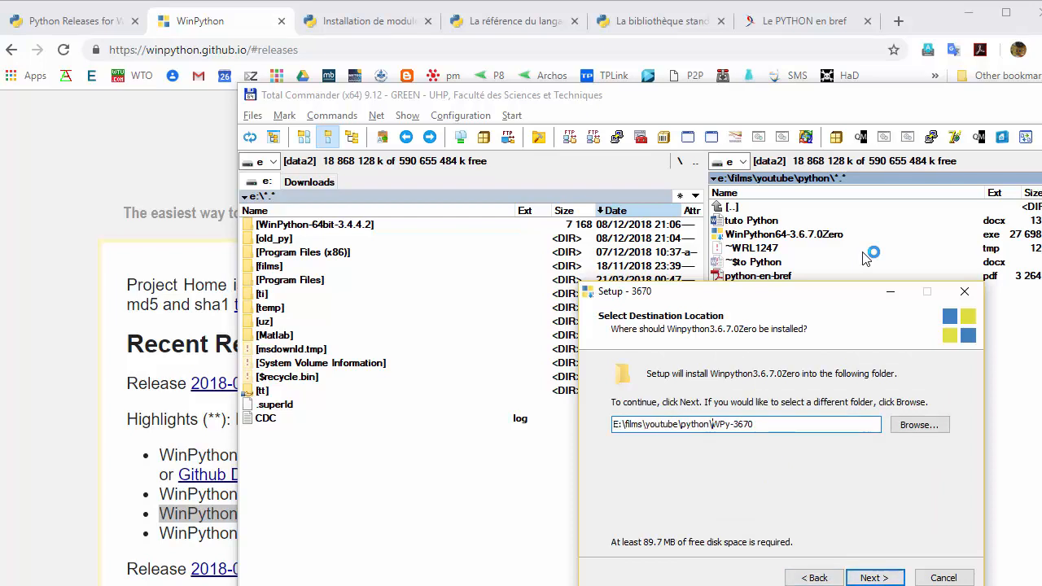
pyautogui.hotkey('shift', 'Left')
pyautogui.hotkey('shift', 'Left')
pyautogui.hotkey('shift', 'Left')
pyautogui.hotkey('shift', 'Left')
pyautogui.hotkey('shift', 'Left')
pyautogui.hotkey('shift', 'Left')
pyautogui.hotkey('shift', 'Left')
pyautogui.hotkey('shift', 'Left')
pyautogui.hotkey('shift', 'Left')
pyautogui.hotkey('shift', 'Left')
pyautogui.hotkey('shift', 'Left')
pyautogui.hotkey('shift', 'Left')
pyautogui.hotkey('shift', 'Left')
pyautogui.hotkey('shift', 'Left')
pyautogui.hotkey('shift', 'Left')
pyautogui.hotkey('shift', 'Left')
pyautogui.hotkey('shift', 'Left')
pyautogui.hotkey('shift', 'Left')
pyautogui.hotkey('shift', 'Left')
pyautogui.hotkey('shift', 'Left')
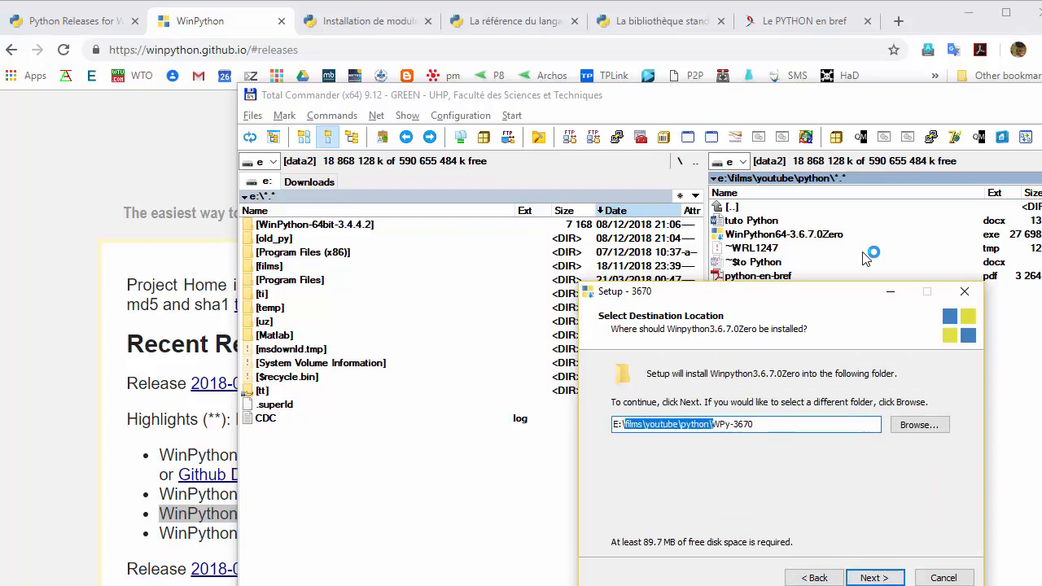
pyautogui.press('Delete')
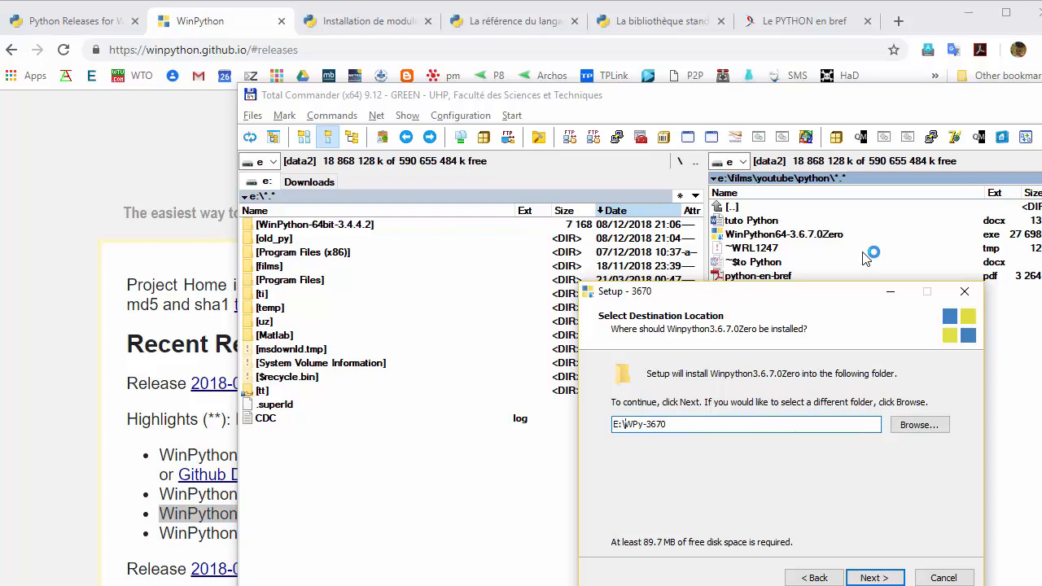
pyautogui.press('BackSpace')
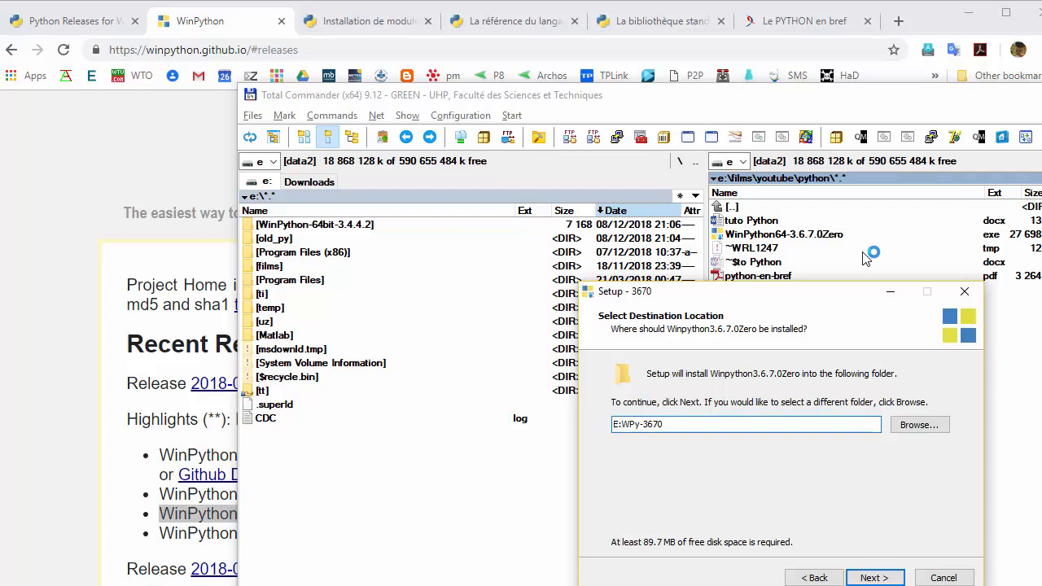
pyautogui.write('\\')
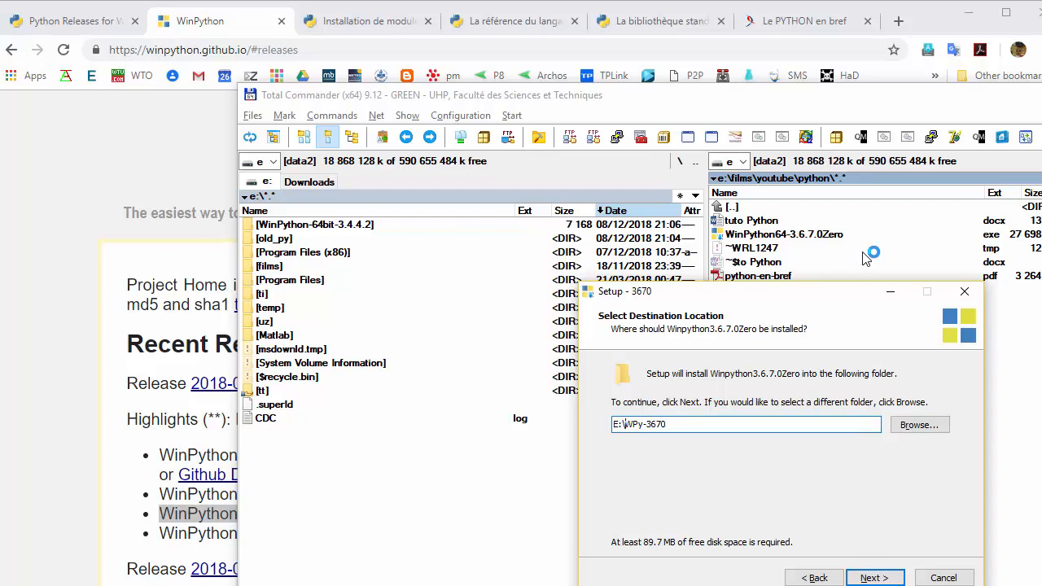
pyautogui.press('Return')
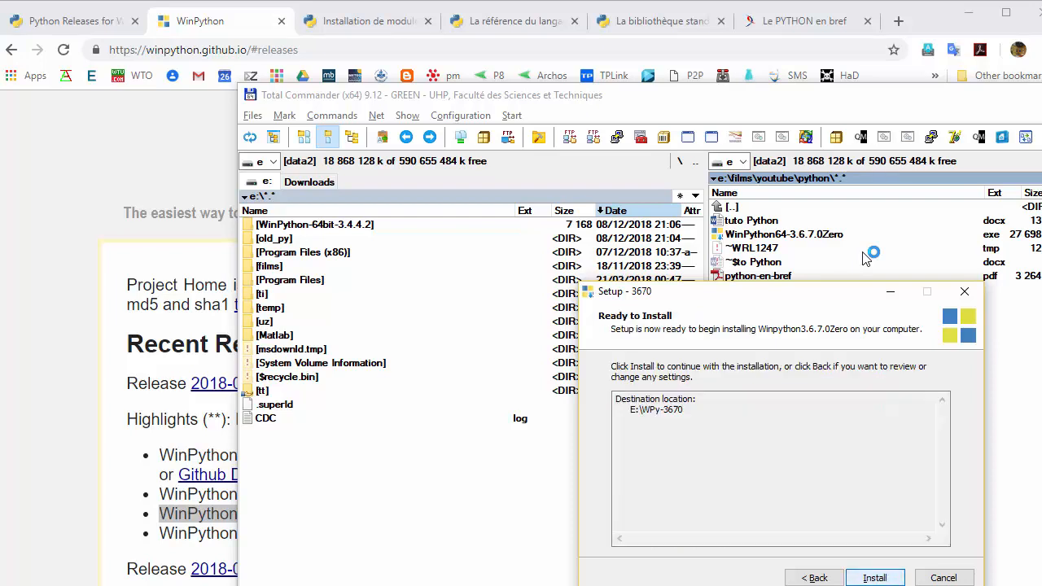
pyautogui.press('Return')
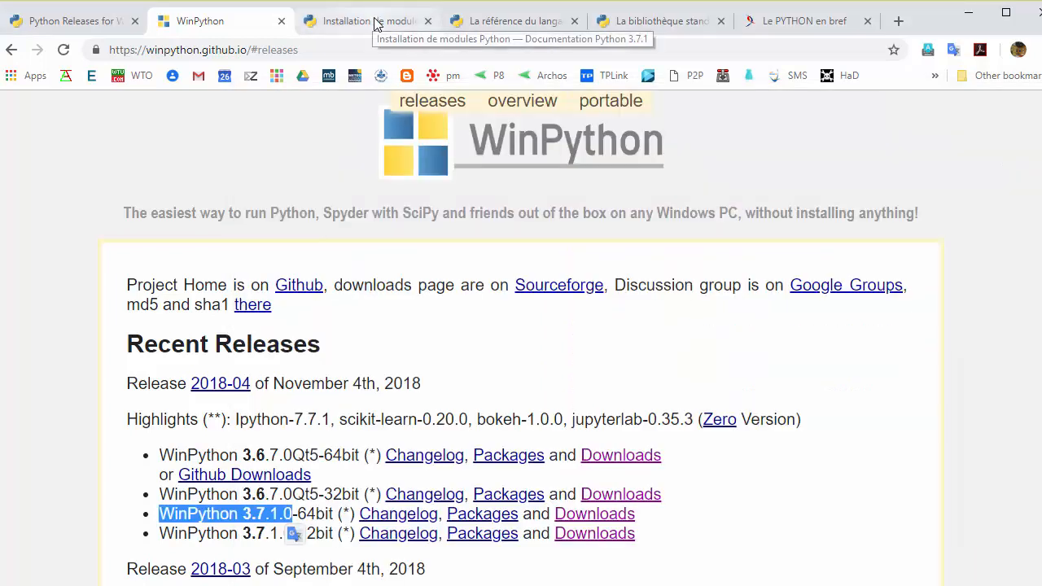
# Step: Return to the browser's "Installation de modules Python" page and check the available documentation languages and versions
pyautogui.click(372, 20)
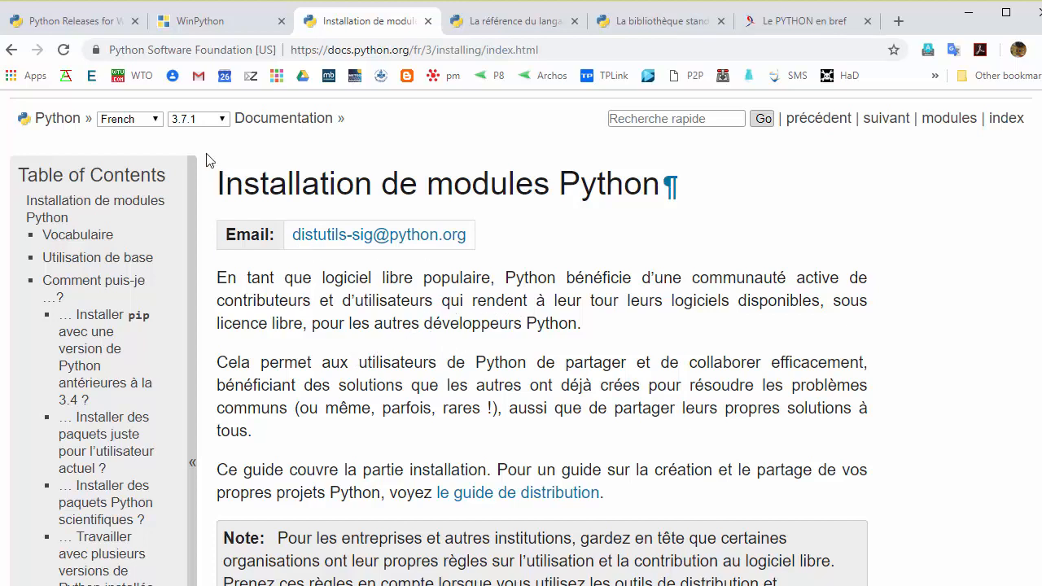
pyautogui.click(157, 128)
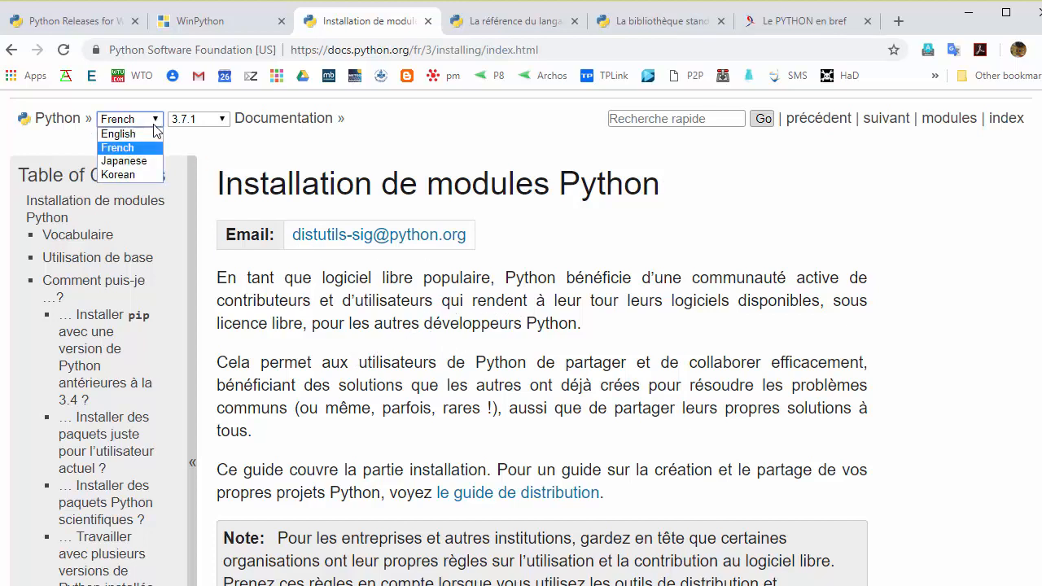
pyautogui.click(154, 124)
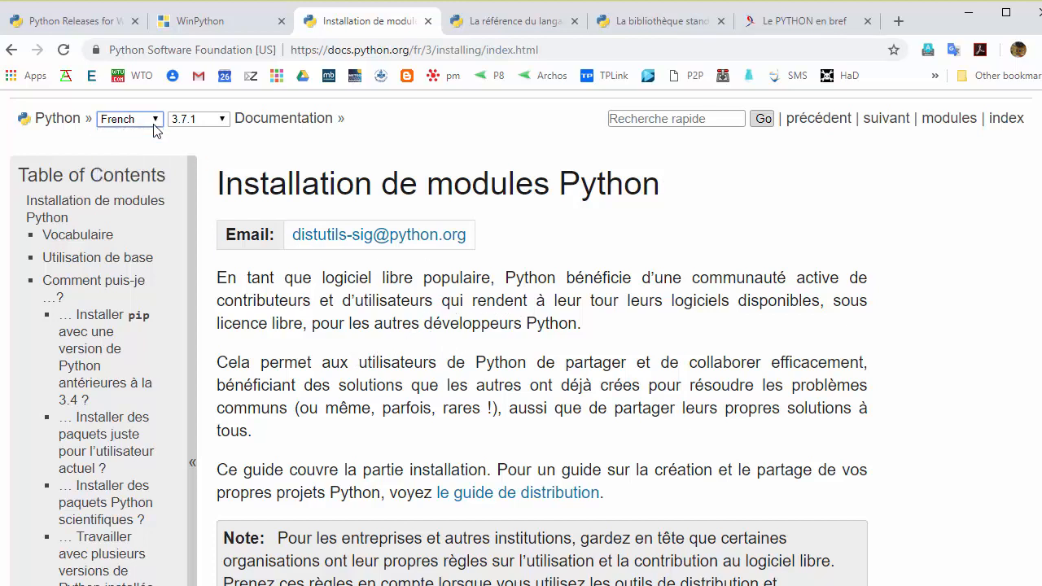
pyautogui.click(224, 123)
pyautogui.click(225, 122)
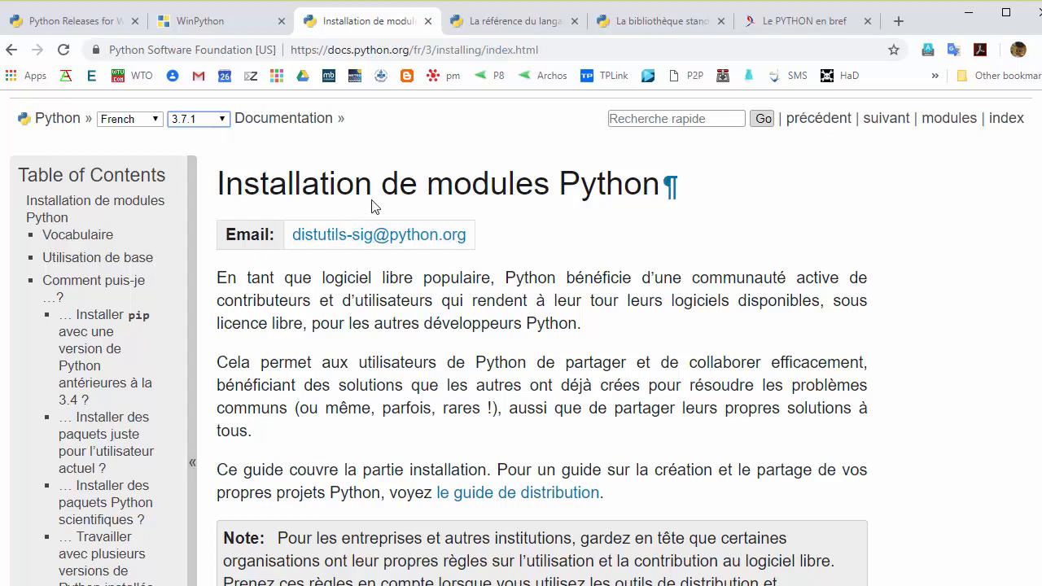
# Step: Look through the table of contents of "La référence du langage Python", glancing at the standard library page as well
pyautogui.click(521, 33)
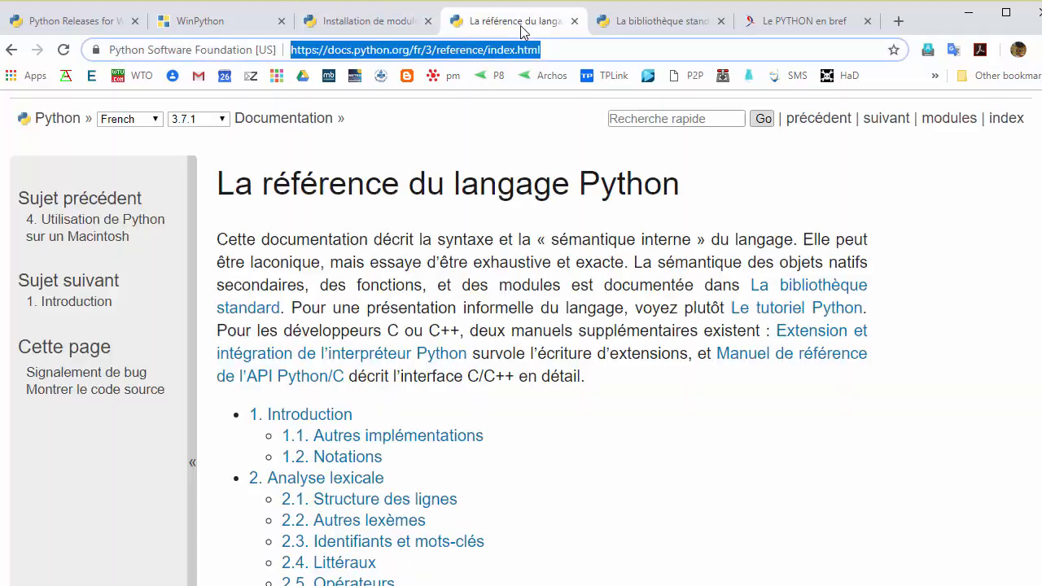
pyautogui.click(641, 27)
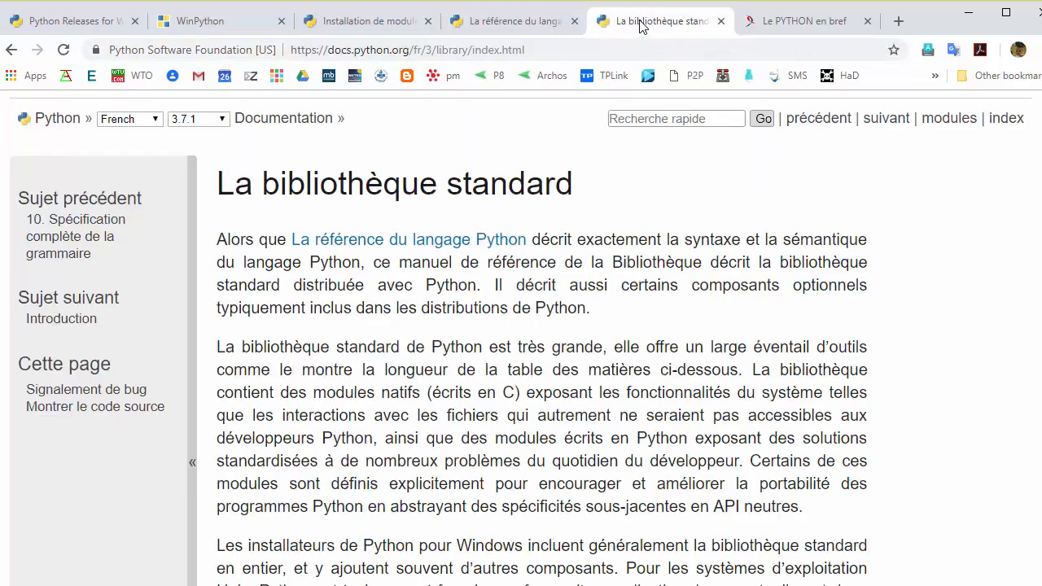
pyautogui.click(505, 27)
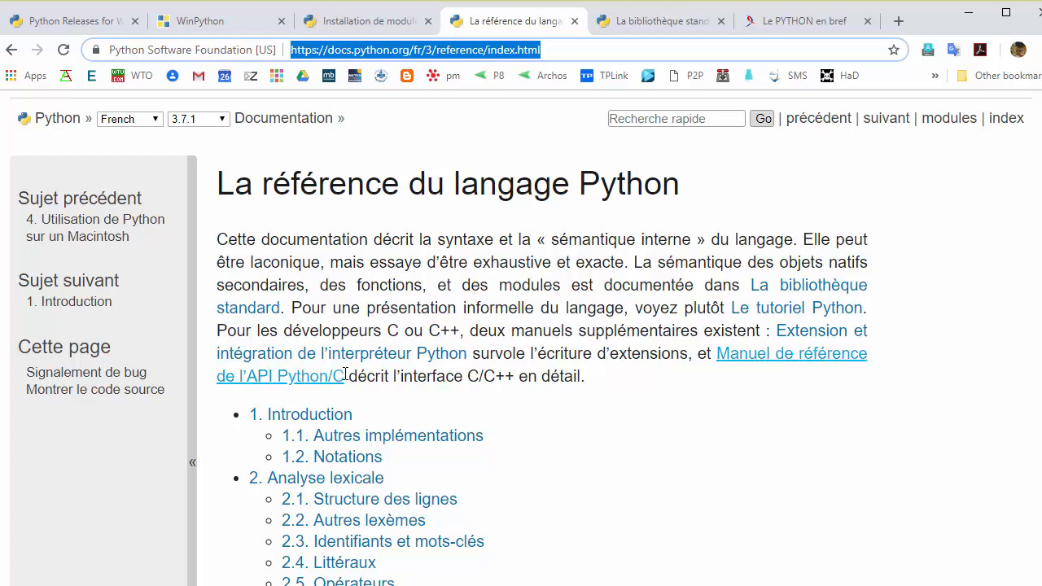
pyautogui.scroll(-3, 349, 372)
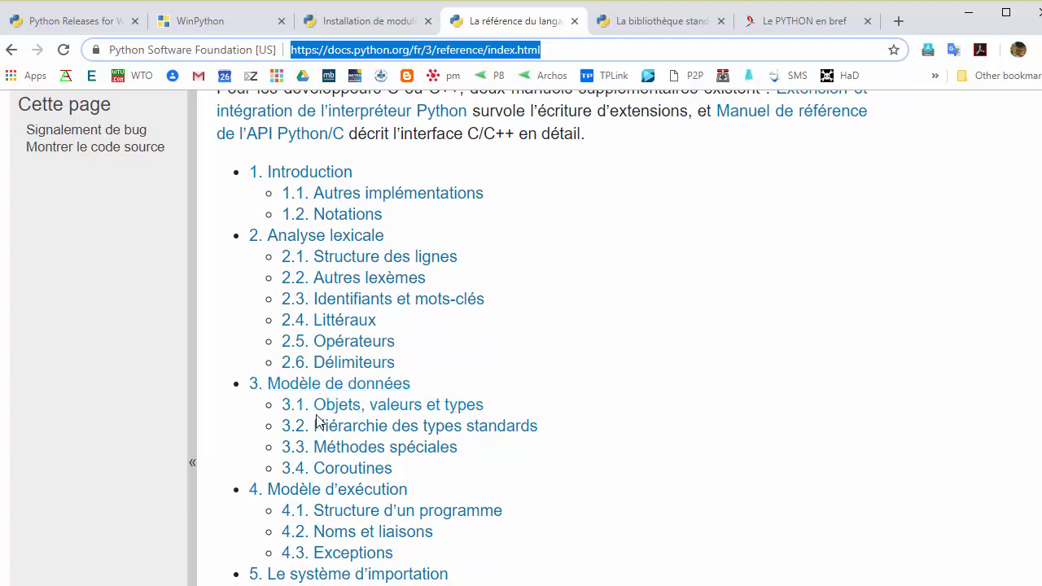
pyautogui.scroll(-3, 350, 403)
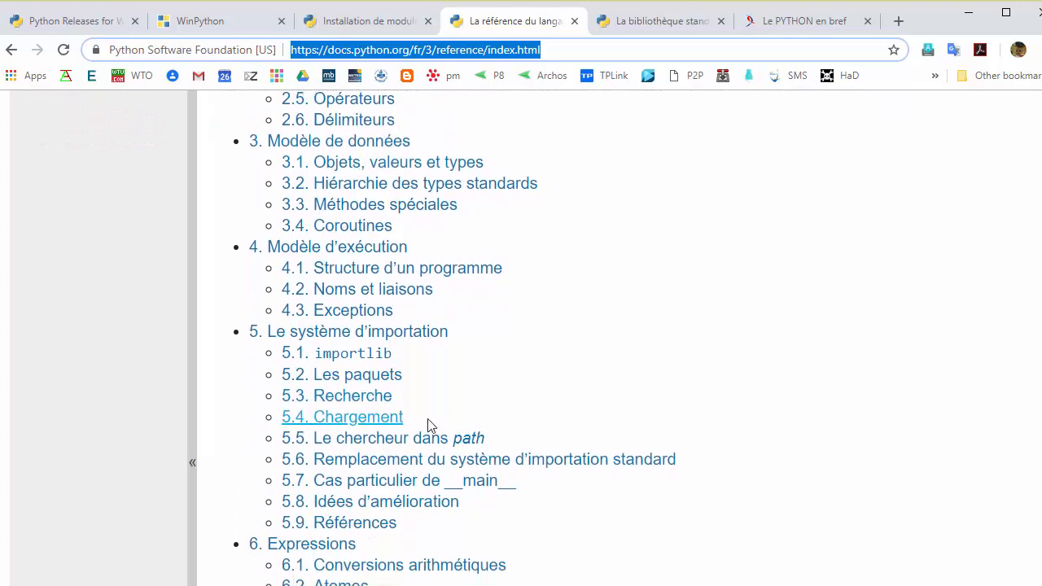
pyautogui.scroll(-2, 429, 417)
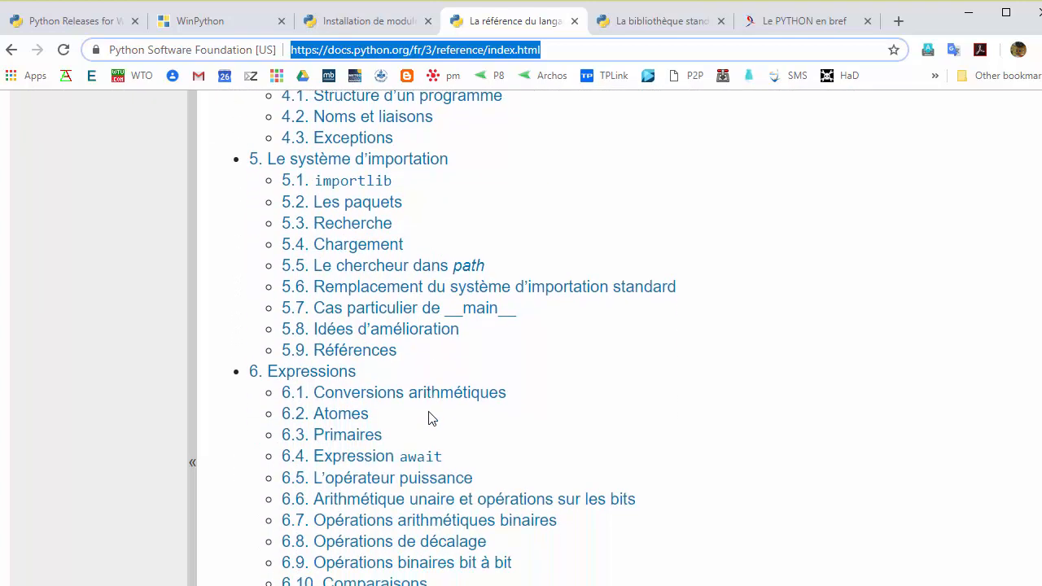
pyautogui.scroll(8, 426, 403)
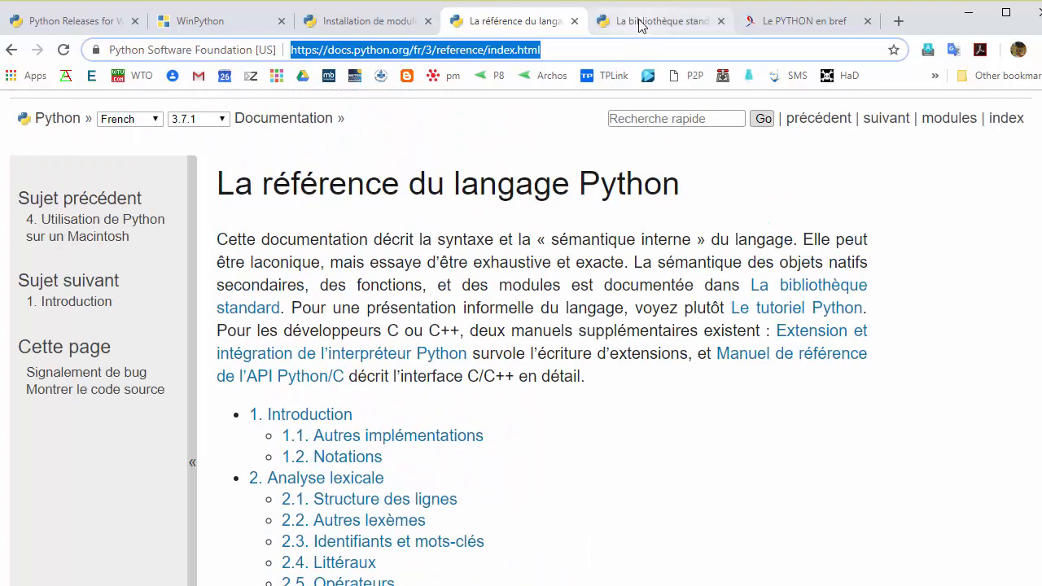
# Step: Browse the contents list of "La bibliothèque standard", from the built-in types to the text processing services
pyautogui.click(643, 22)
pyautogui.scroll(-6, 343, 409)
pyautogui.scroll(-3, 343, 410)
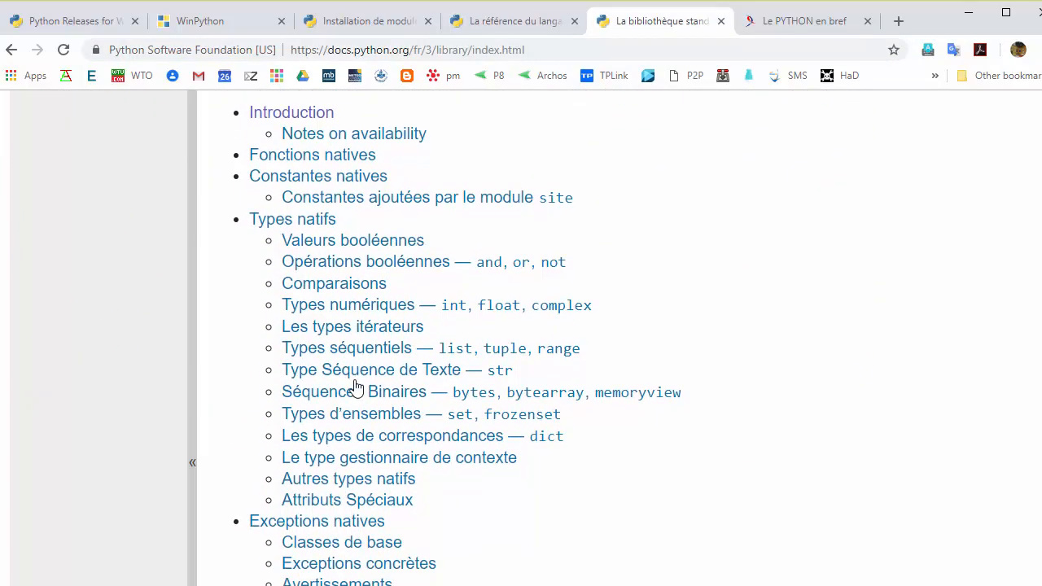
pyautogui.scroll(-2, 350, 560)
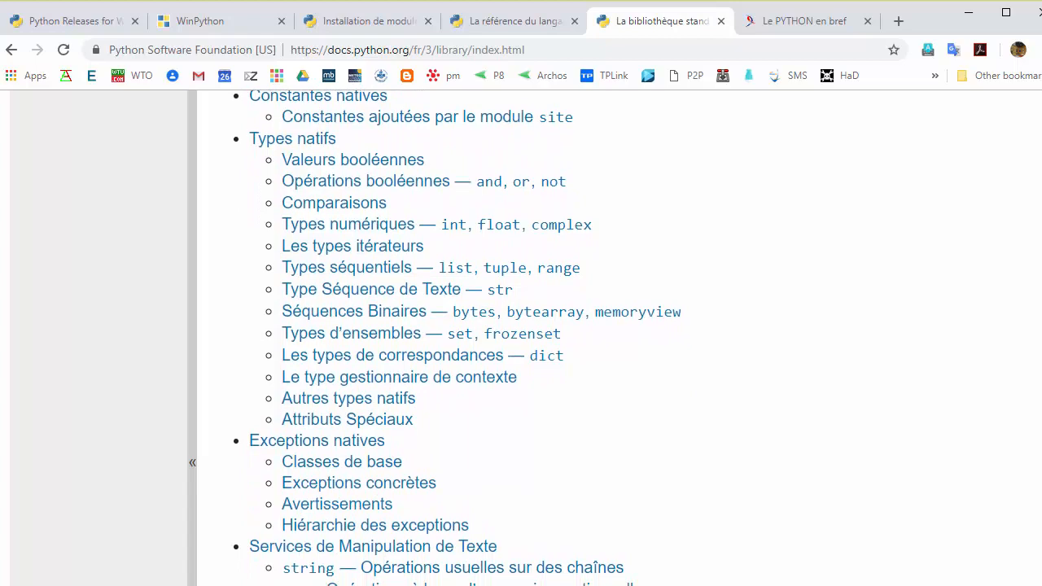
pyautogui.scroll(-6, 380, 580)
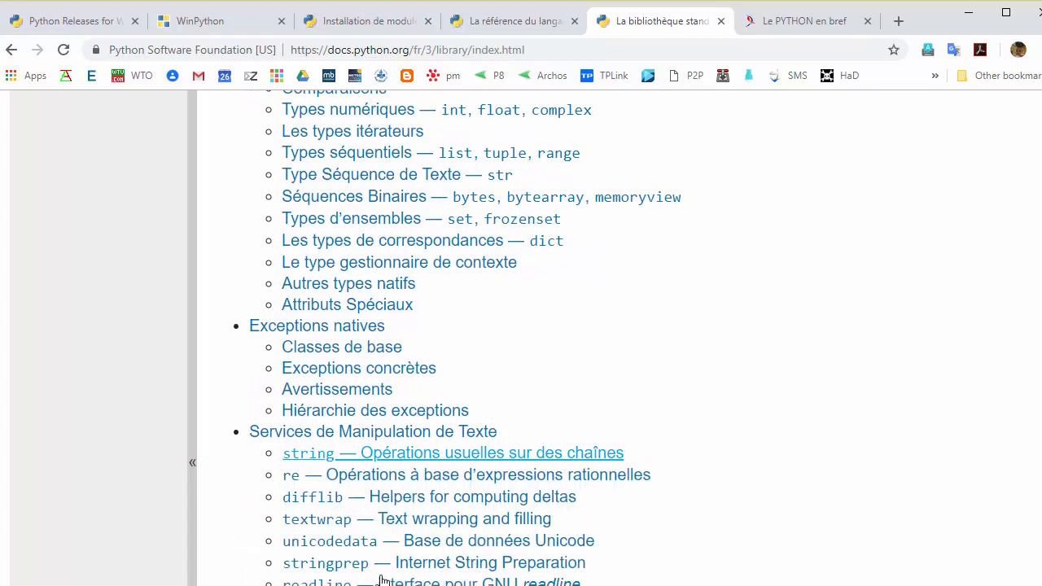
pyautogui.scroll(15, 414, 521)
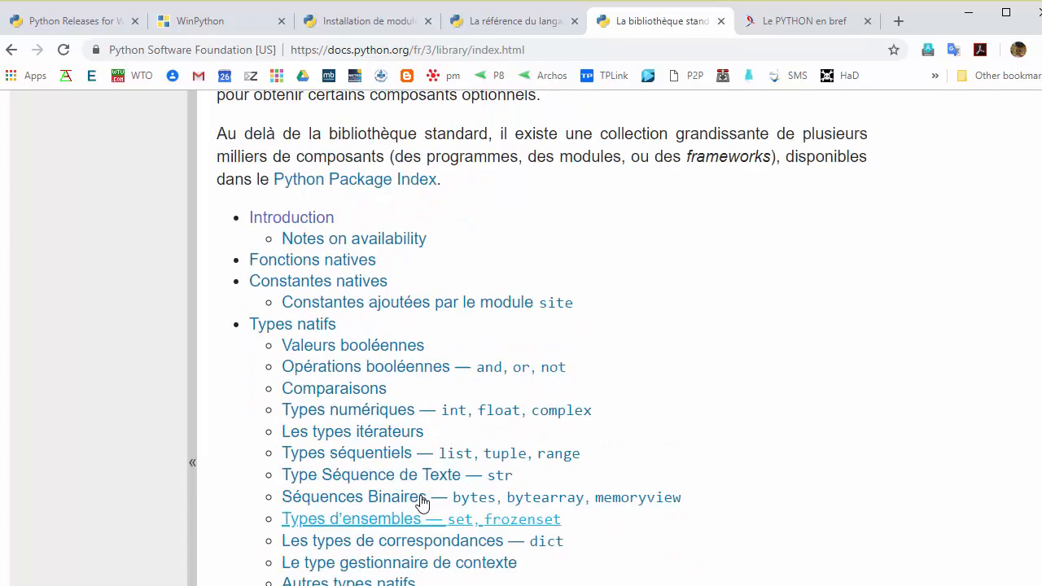
# Step: Go back to the module installation guide and examine its "Vocabulaire" section on pip and virtual environments
pyautogui.click(373, 23)
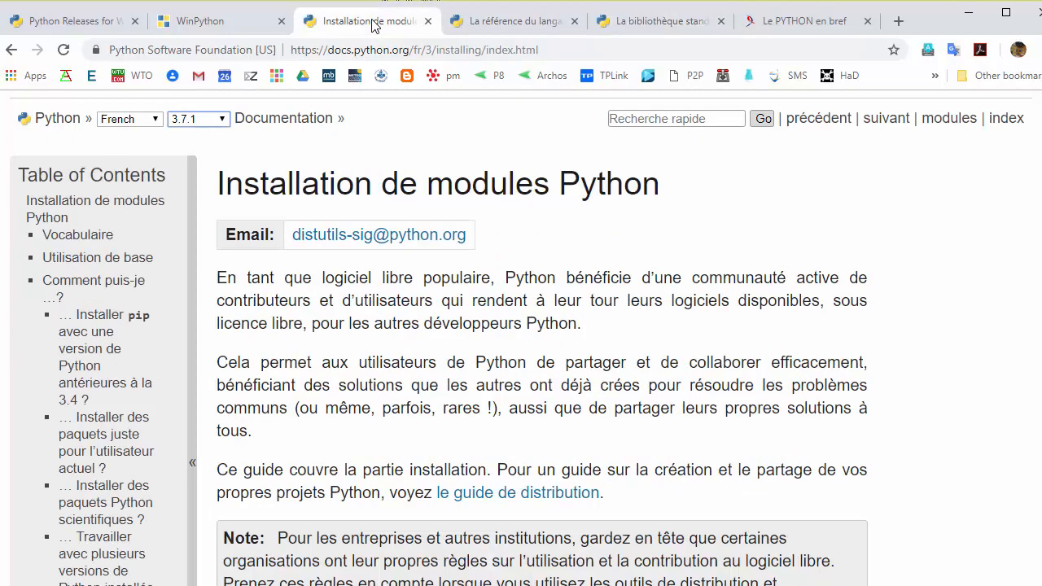
pyautogui.scroll(-10, 430, 393)
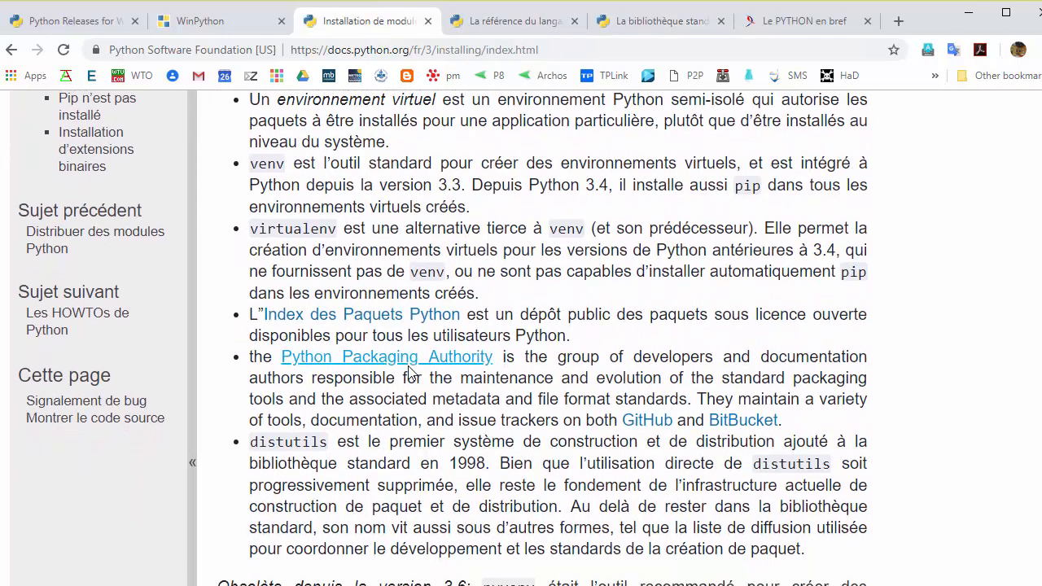
pyautogui.scroll(3, 393, 370)
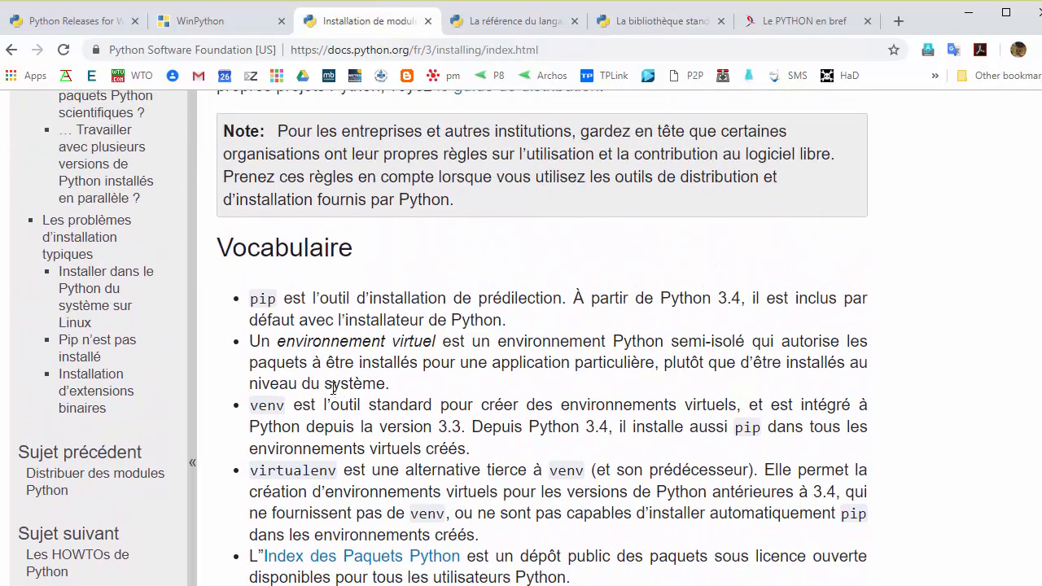
# Step: Skim the module installation guide down to "Utilisation de base", switch to Total Commander and open the WPy-3670 folder on drive E
pyautogui.scroll(-6, 315, 364)
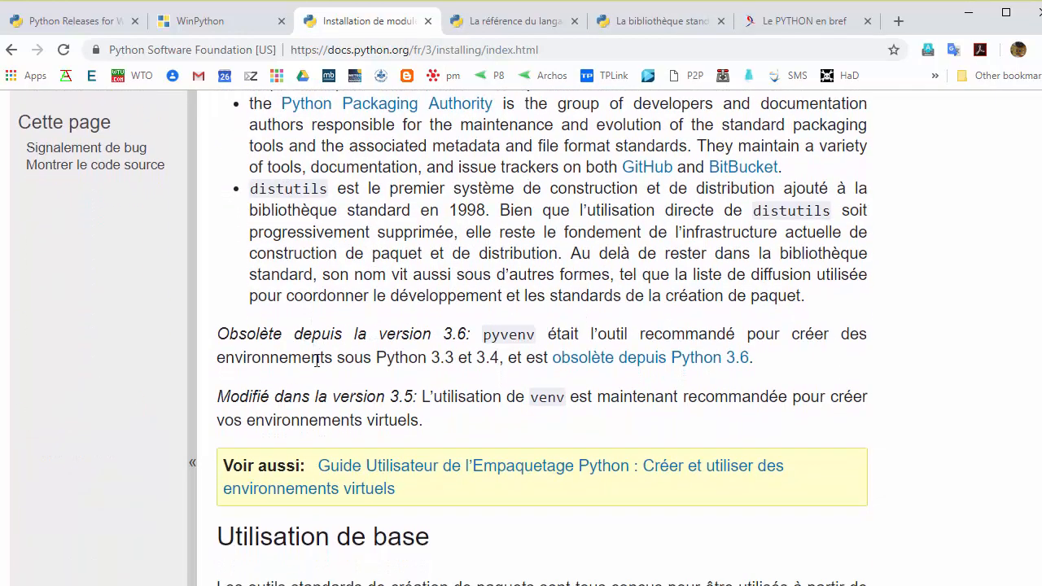
pyautogui.scroll(12, 326, 359)
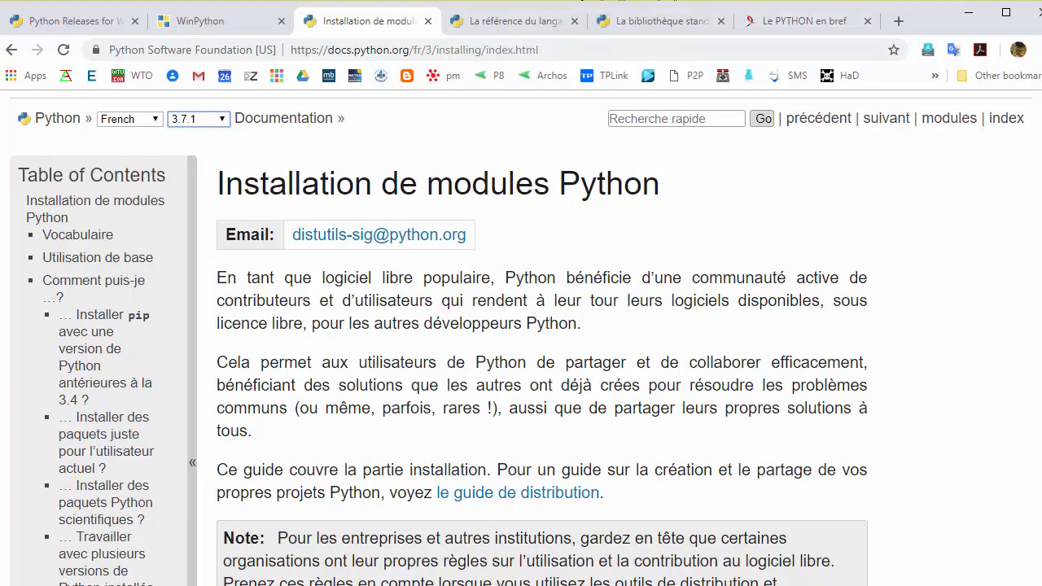
pyautogui.click(876, 579)
pyautogui.hotkey('alt', 'Tab')
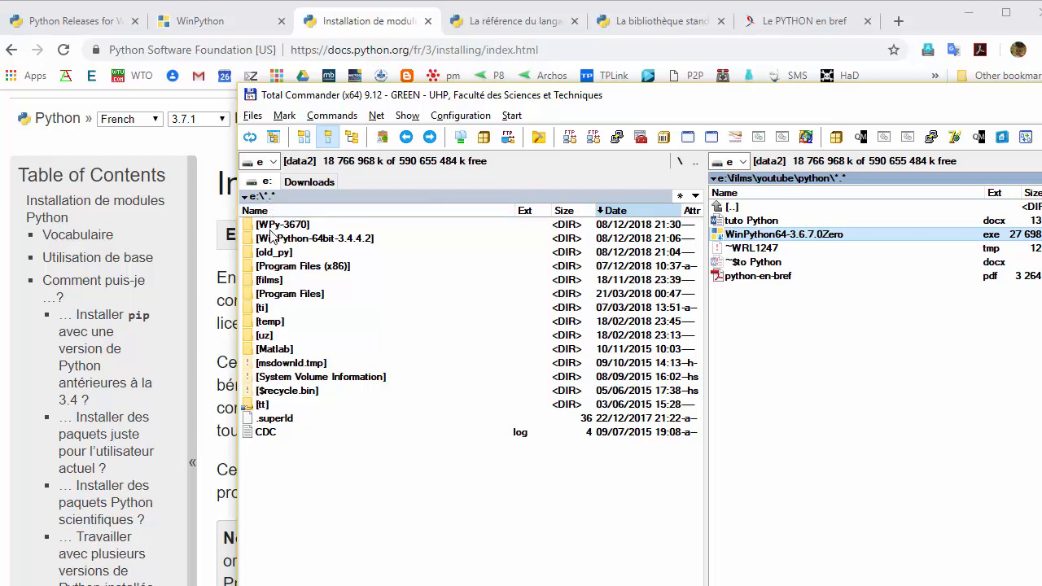
pyautogui.doubleClick(335, 227)
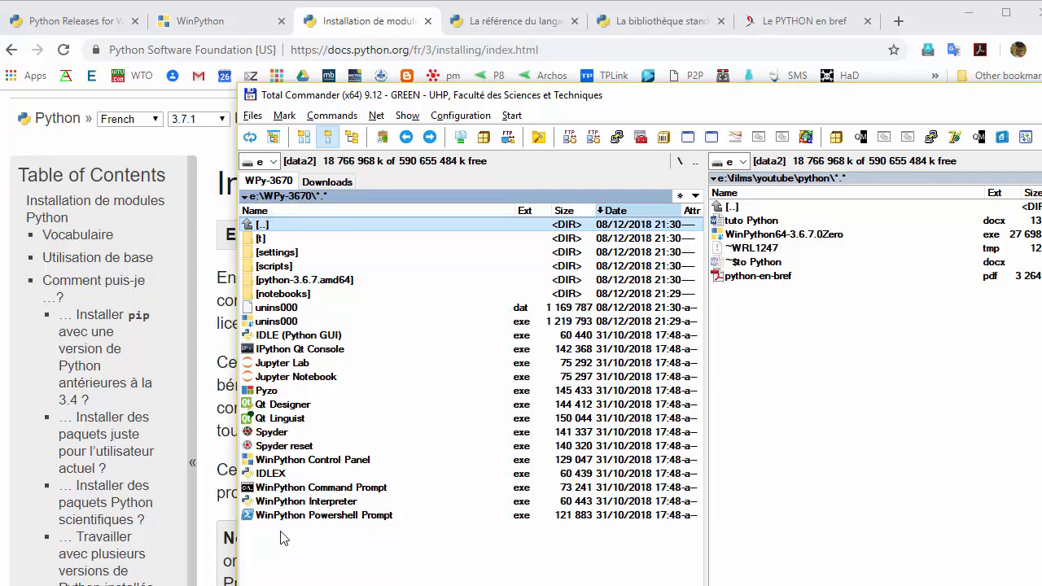
# Step: Switch to the WinPython page in the browser and check the versions listed under "Recent Releases"
pyautogui.click(68, 22)
pyautogui.click(204, 21)
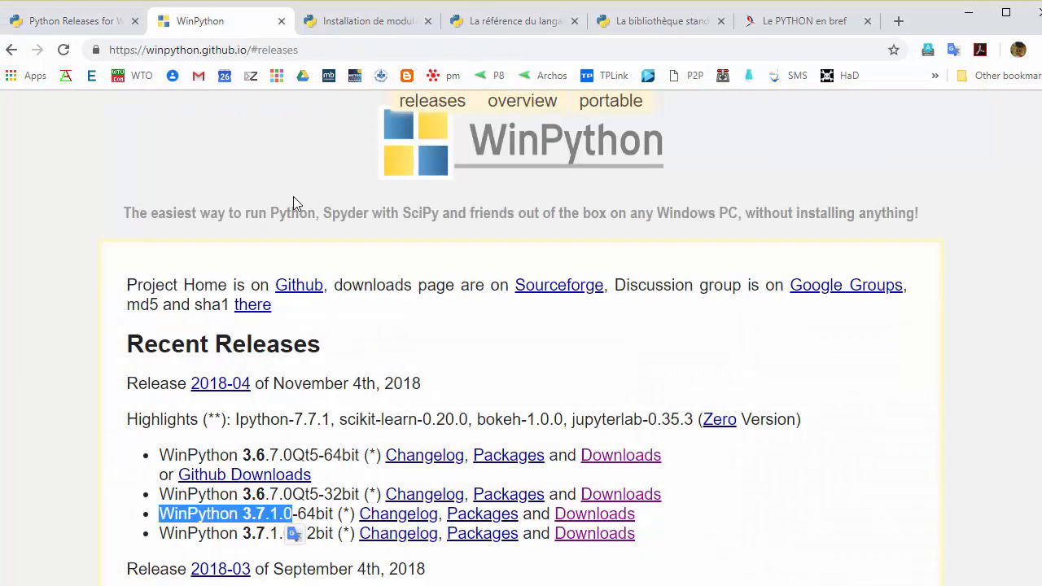
pyautogui.click(312, 515)
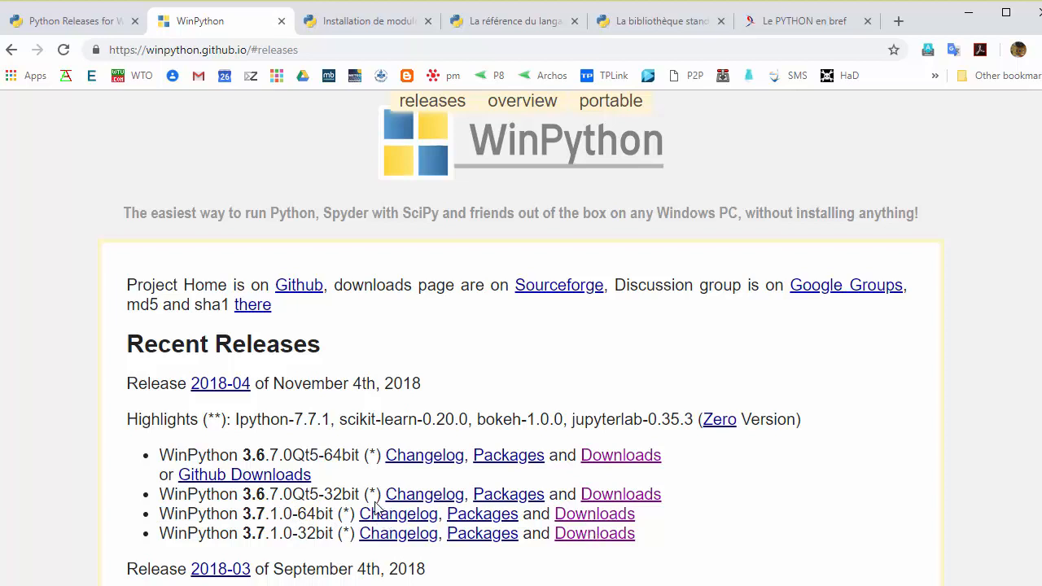
# Step: Launch IDLE (Python GUI) from the WPy-3670 folder in Total Commander and create a new file
pyautogui.hotkey('alt', 'Tab')
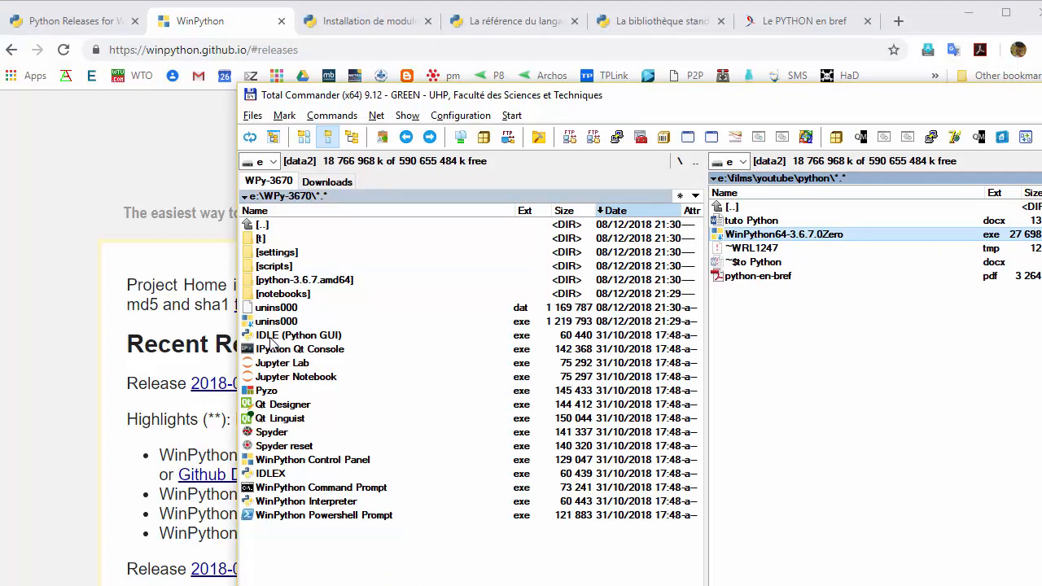
pyautogui.doubleClick(336, 336)
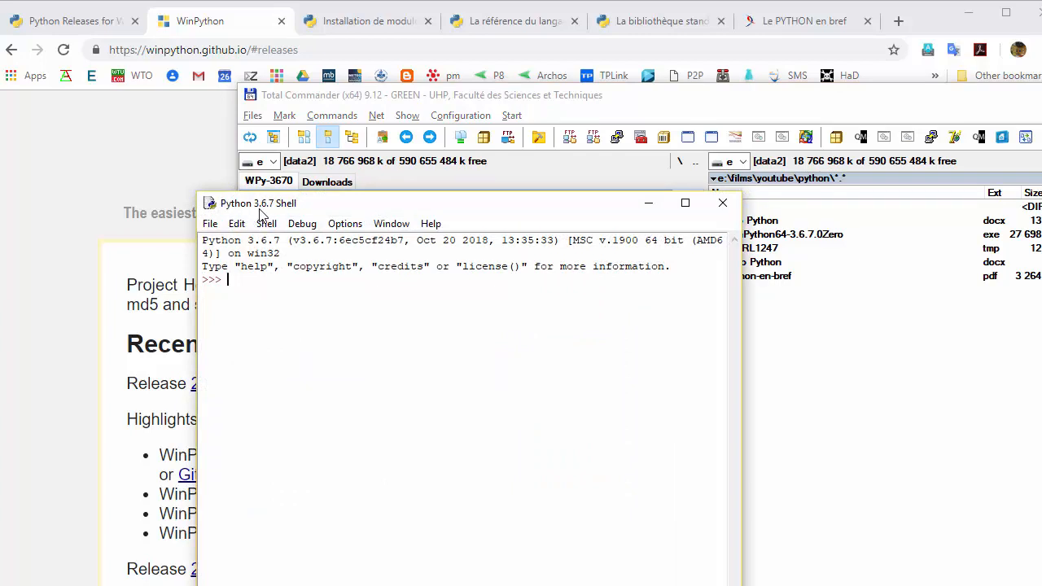
pyautogui.moveTo(338, 201); pyautogui.dragTo(407, 194)
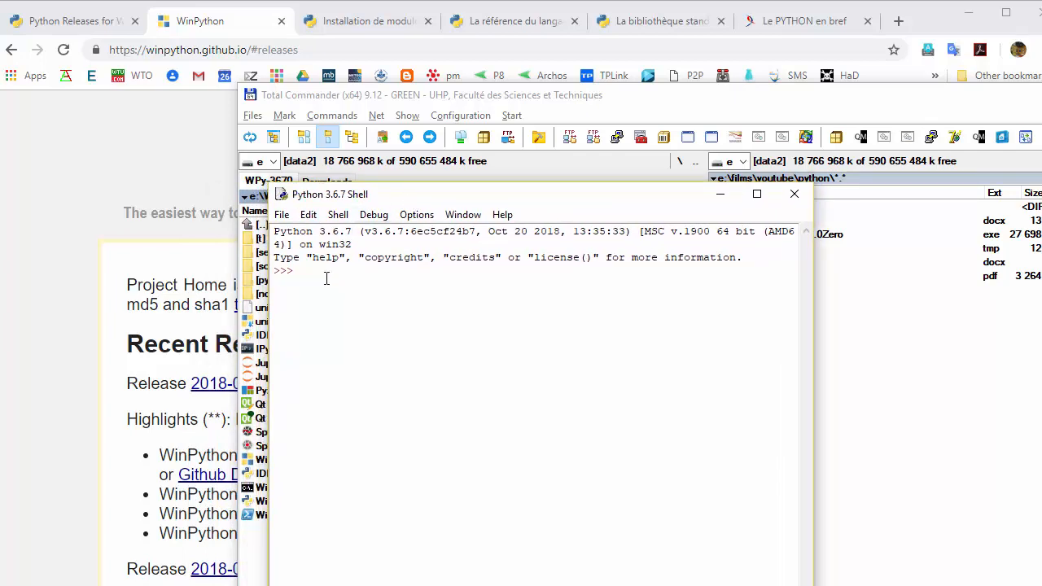
pyautogui.click(281, 216)
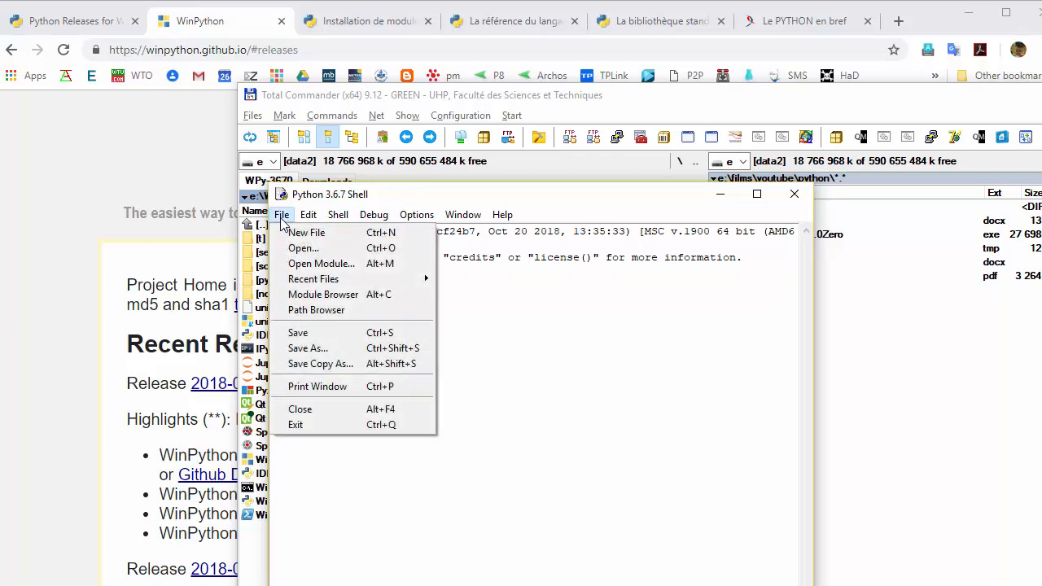
pyautogui.click(295, 233)
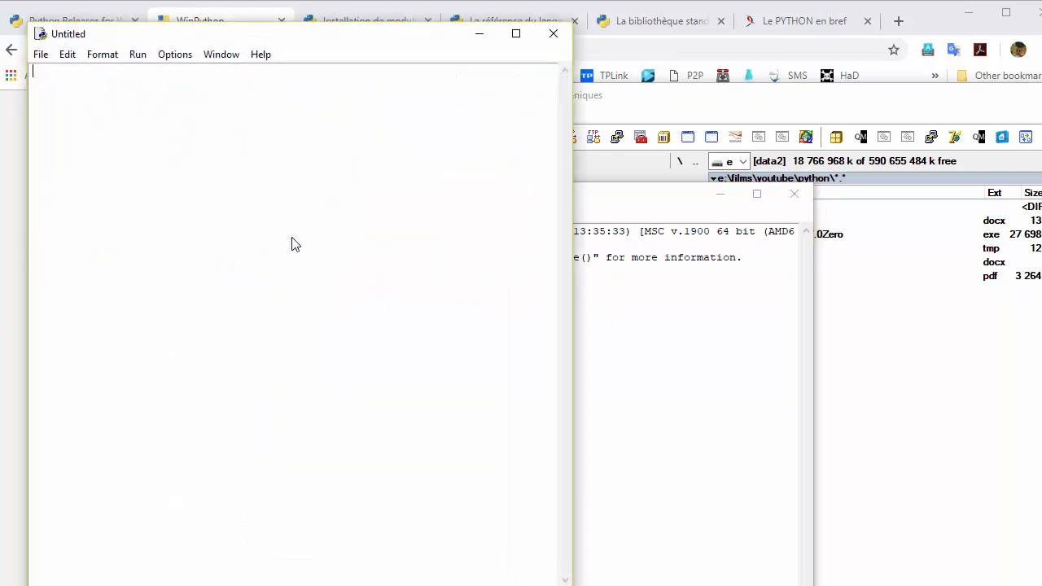
# Step: In Total Commander, create a folder named tuto0 in e:\films\youtube\python and open it
pyautogui.click(1010, 382)
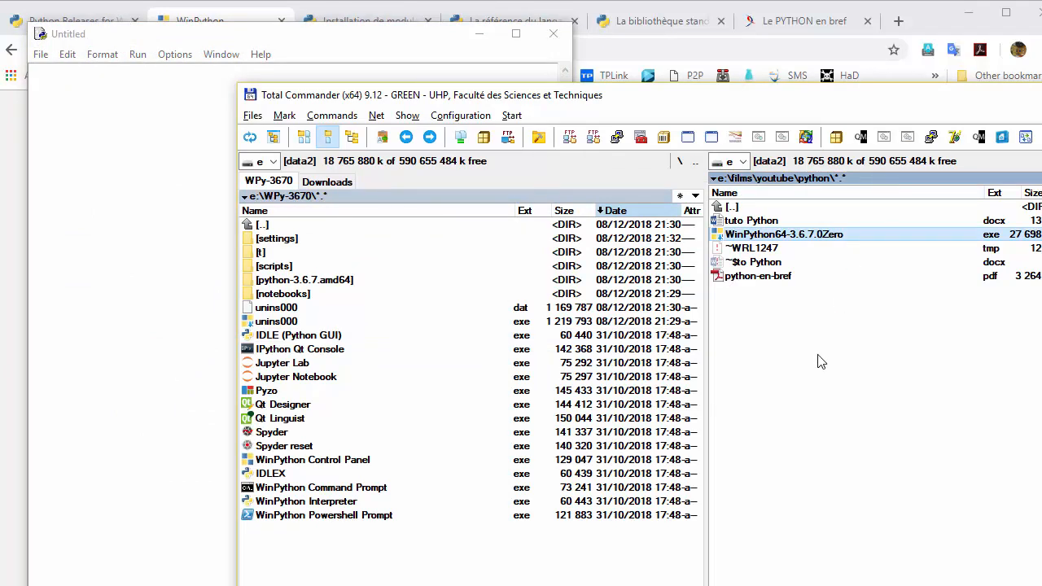
pyautogui.press('F7')
pyautogui.write('tuto0')
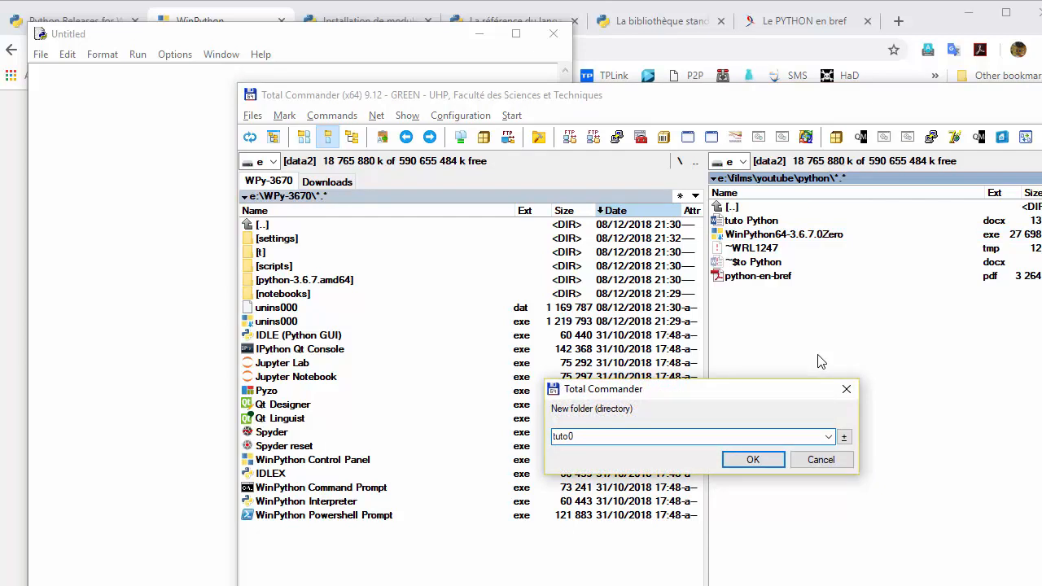
pyautogui.press('Return')
pyautogui.press('Return')
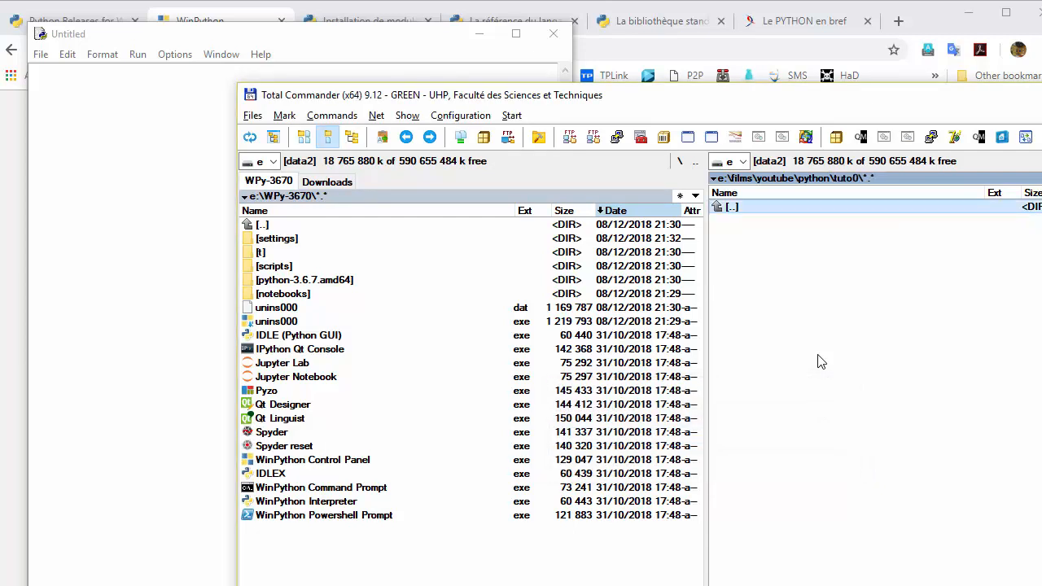
# Step: Copy the path of the tuto0 folder and save the untitled IDLE file there under the name tuto0
pyautogui.click(890, 190)
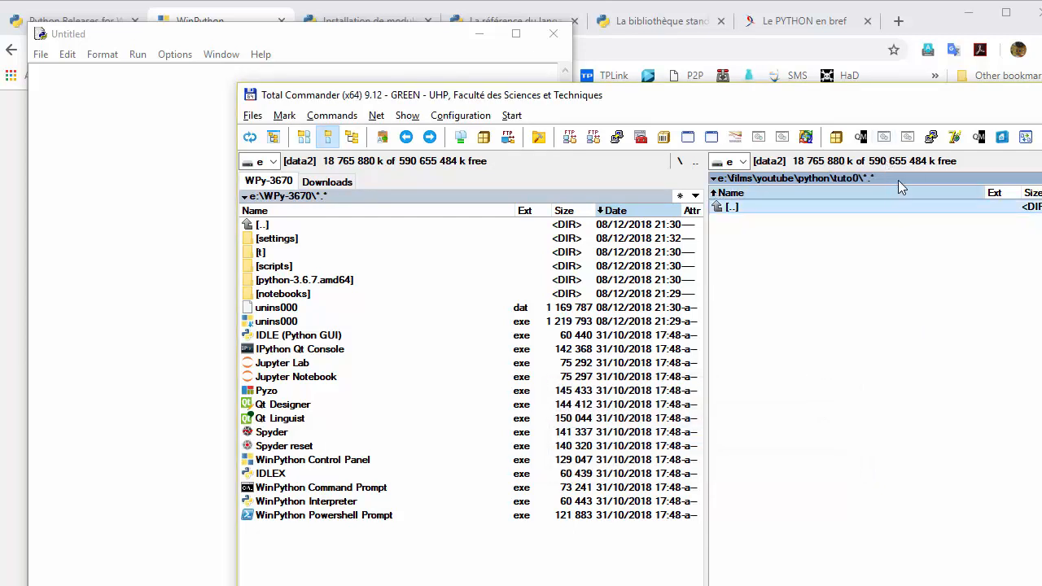
pyautogui.click(898, 179)
pyautogui.hotkey('ctrl', 'c')
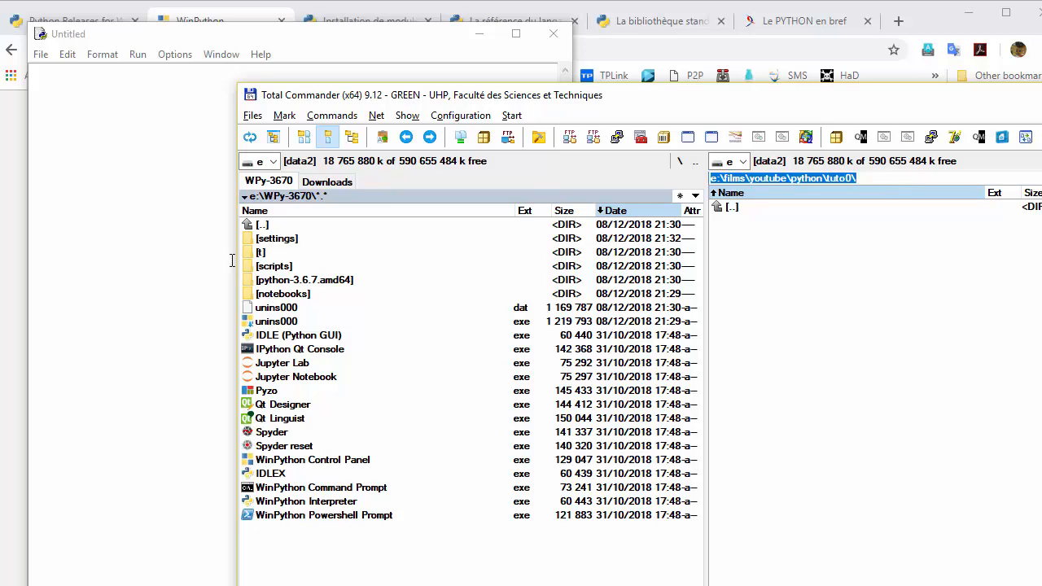
pyautogui.click(151, 242)
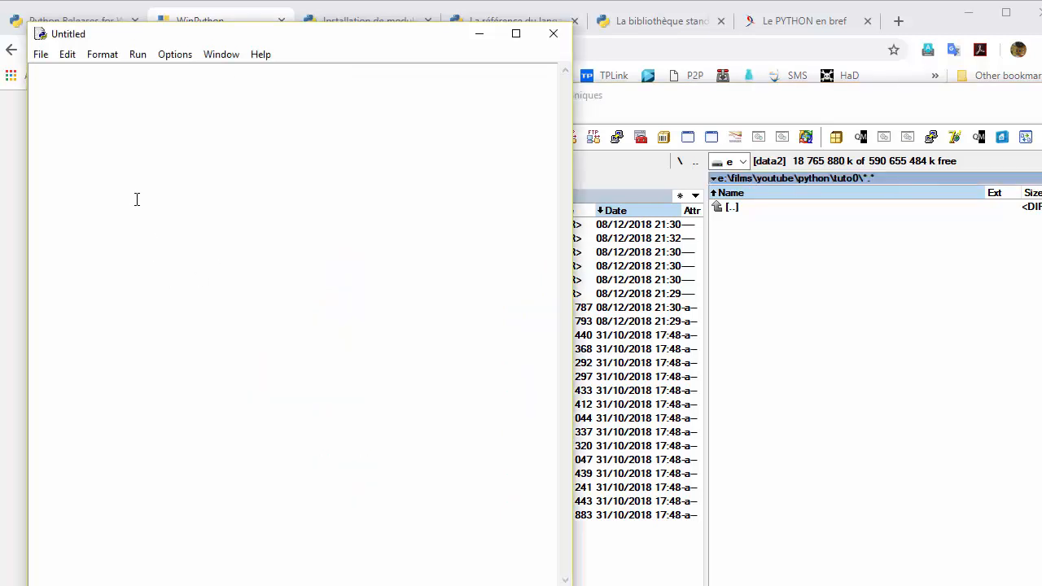
pyautogui.hotkey('alt', 'f')
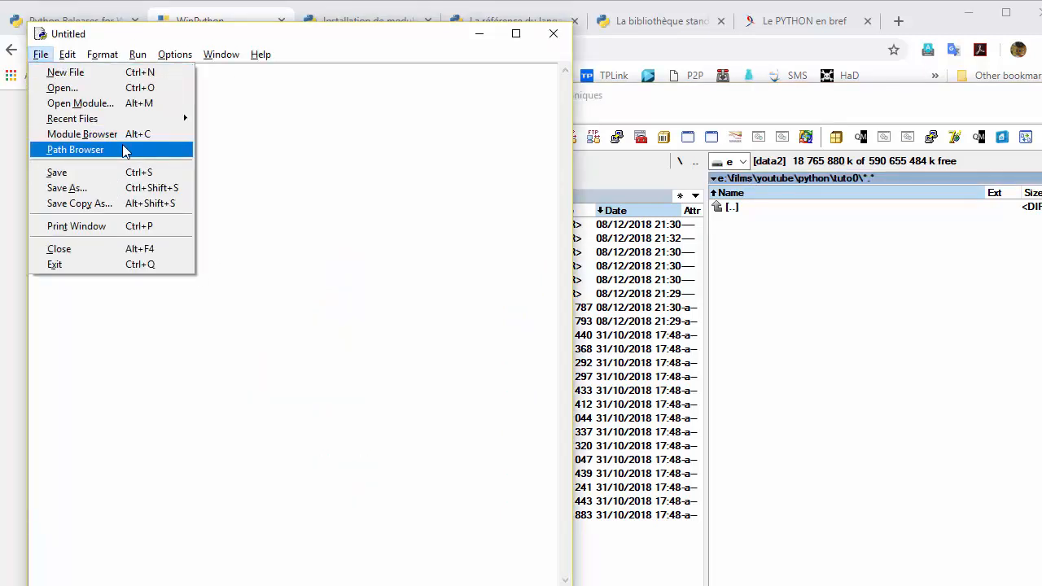
pyautogui.click(139, 188)
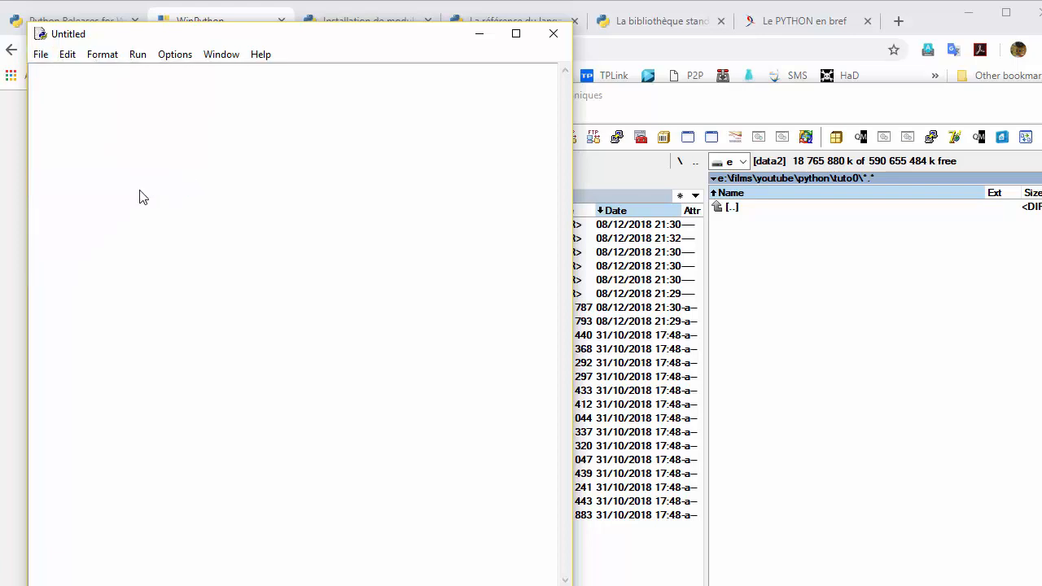
pyautogui.hotkey('ctrl', 'v')
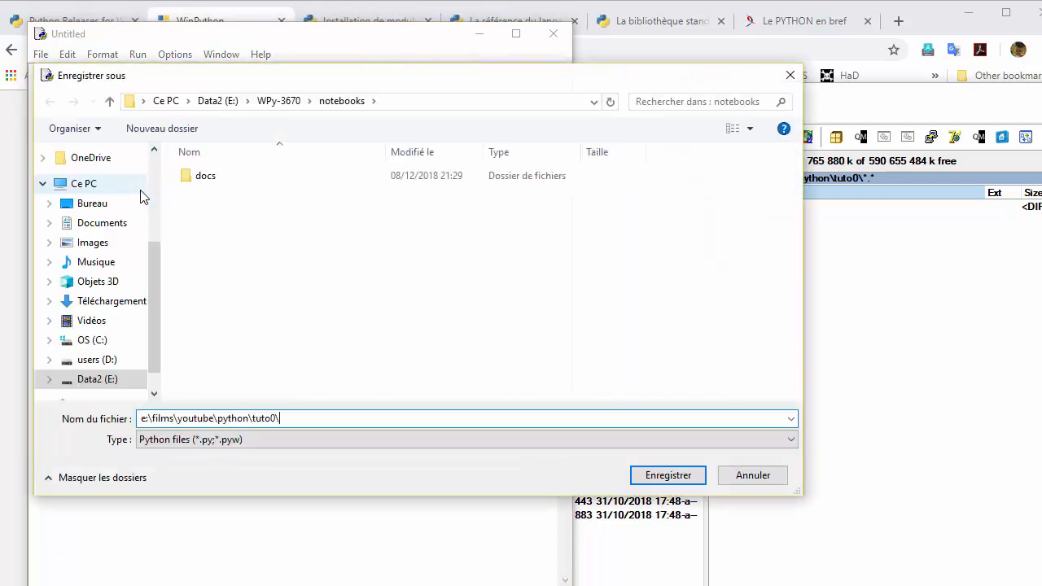
pyautogui.write('tuto0')
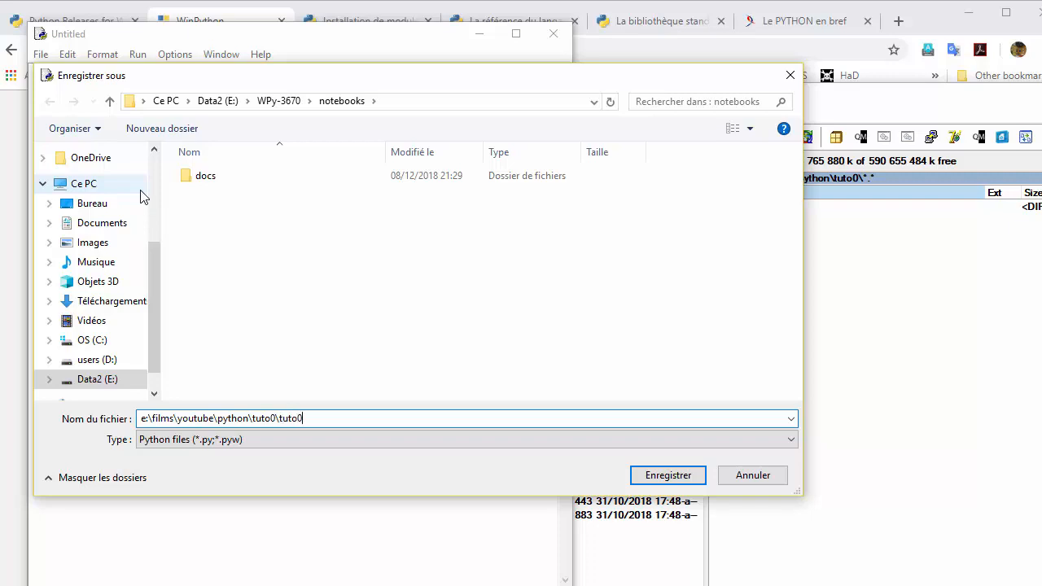
pyautogui.press('Return')
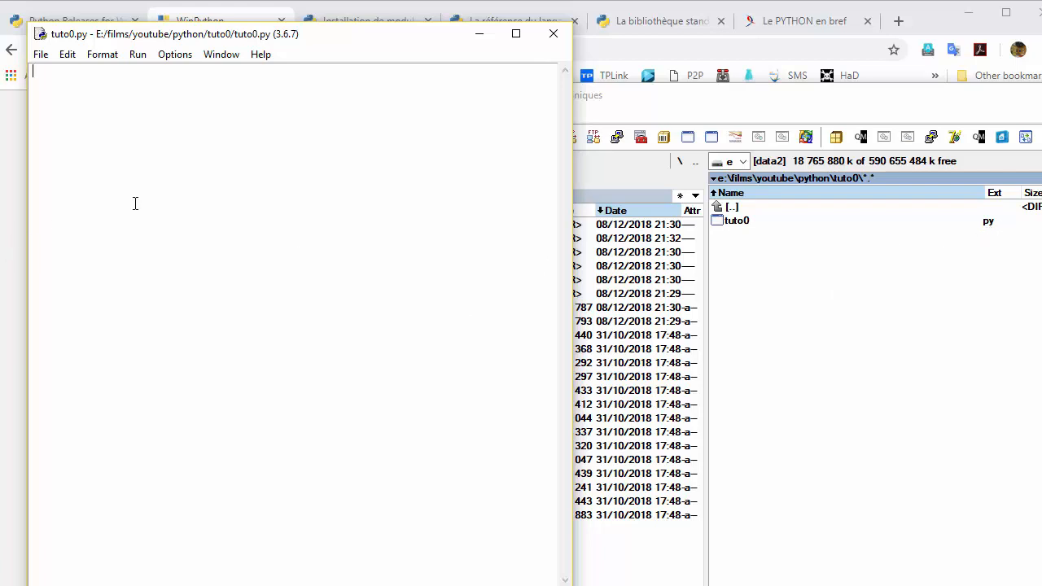
# Step: Write the line print("Bonjour les gens"); in tuto0.py and save the file
pyautogui.write('print')
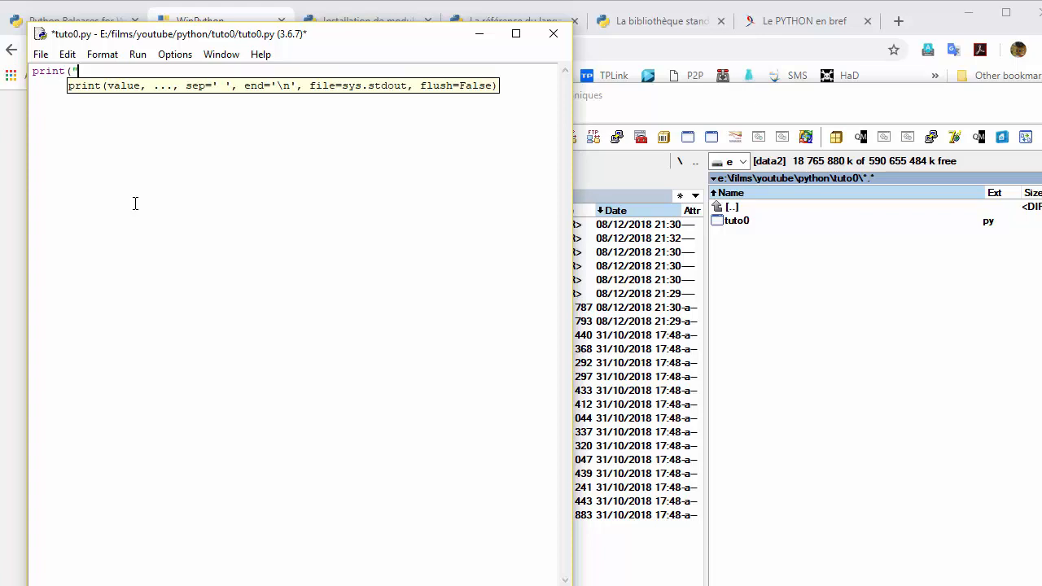
pyautogui.write('("B')
pyautogui.press('BackSpace')
pyautogui.press('BackSpace')
pyautogui.press('BackSpace')
pyautogui.press('BackSpace')
pyautogui.write('njour les gens")')
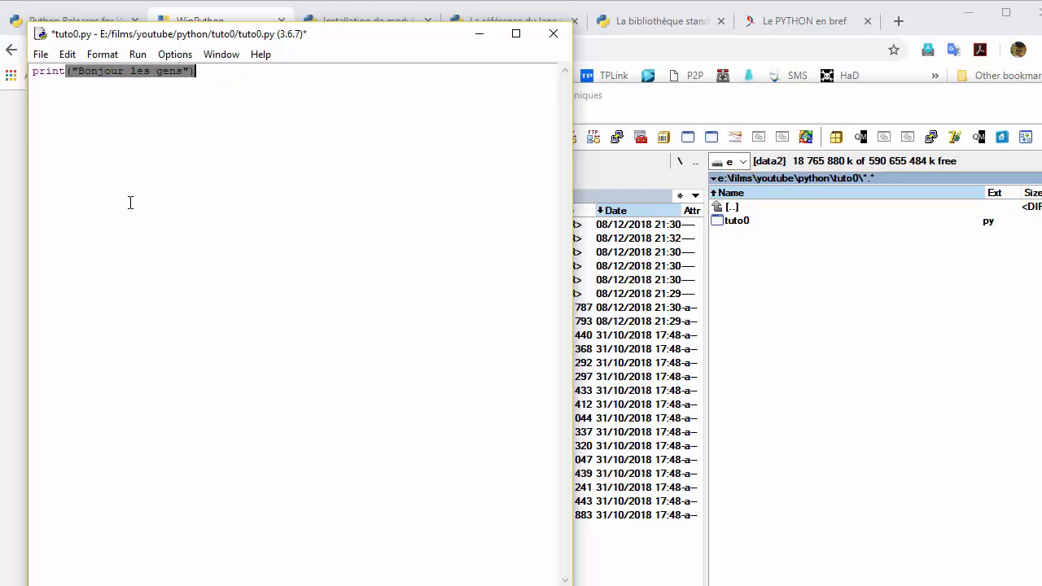
pyautogui.write(';')
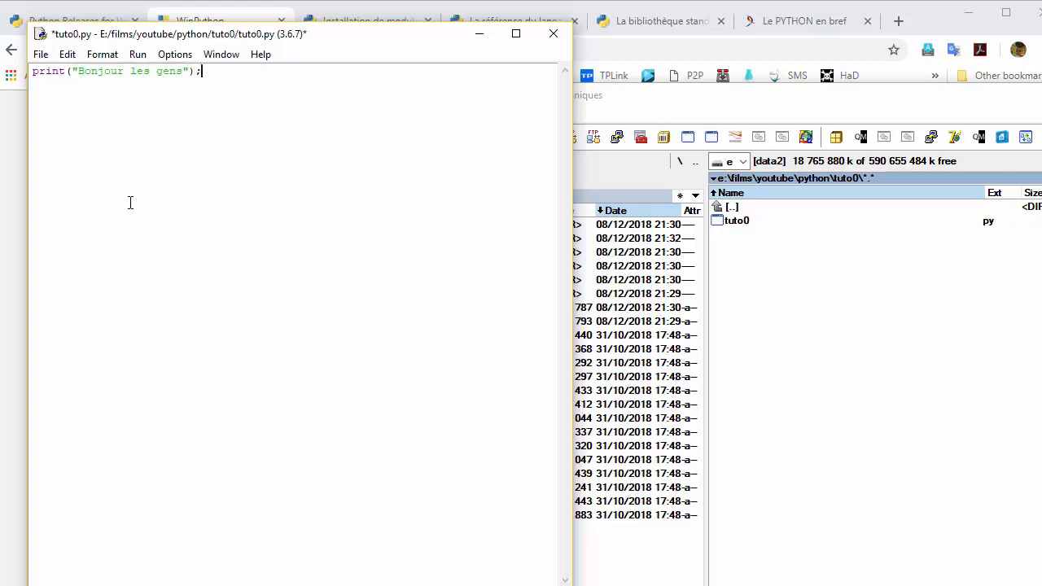
pyautogui.hotkey('ctrl', 's')
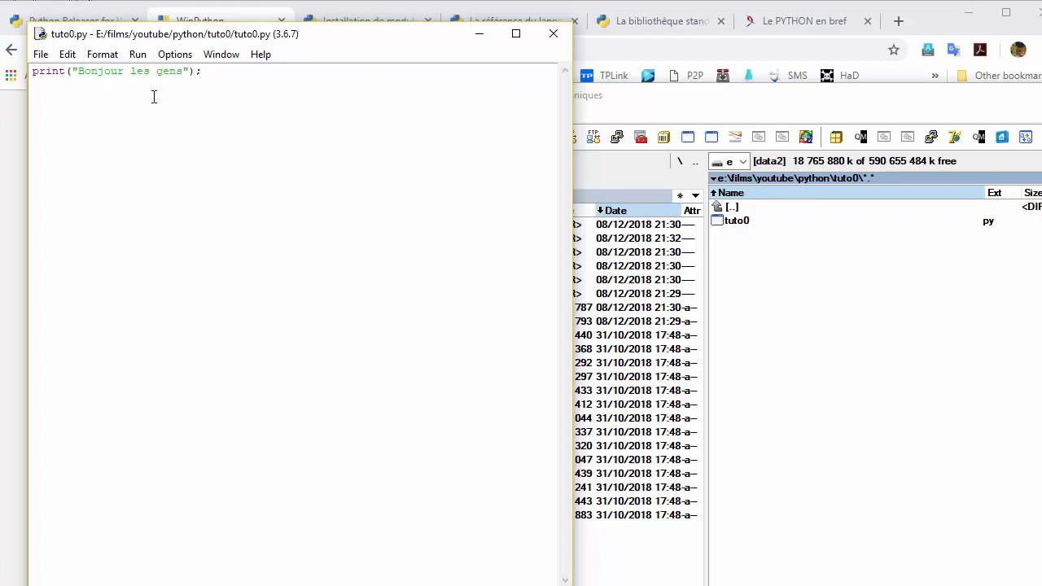
# Step: Switch to Total Commander, view the contents of tuto0.py in Lister and close the viewer
pyautogui.click(993, 278)
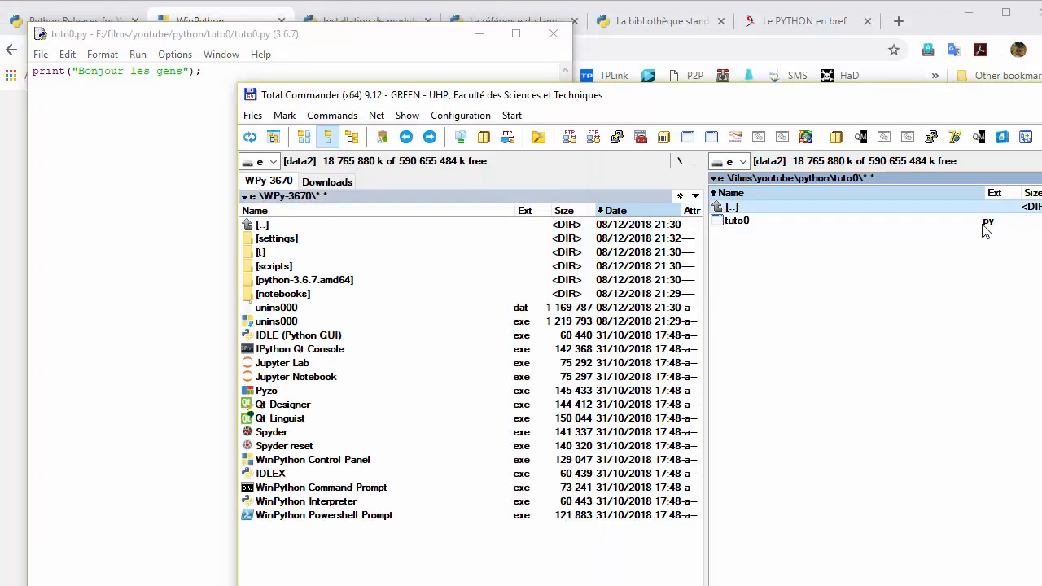
pyautogui.click(983, 223)
pyautogui.press('F3')
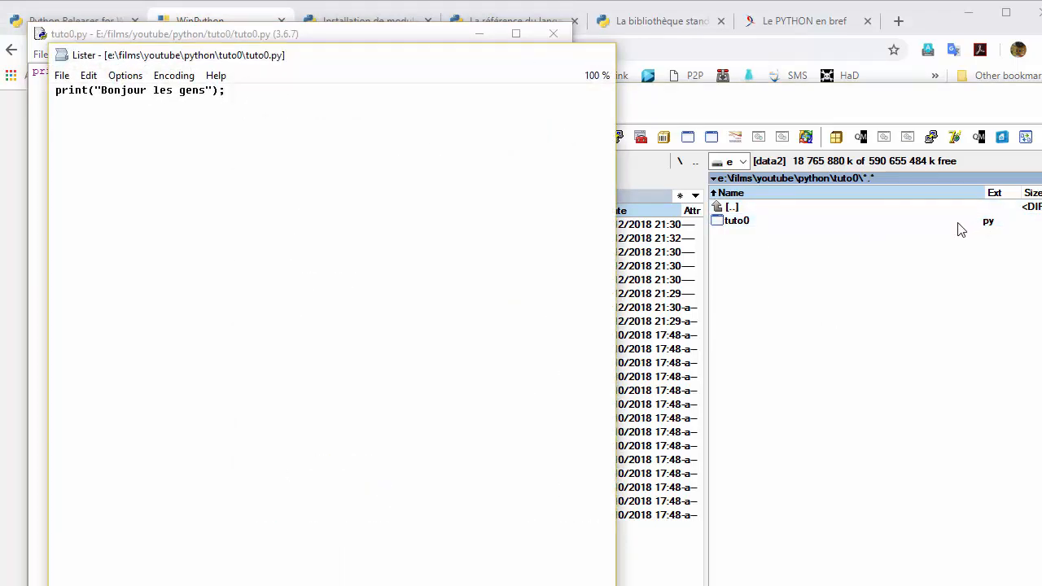
pyautogui.press('Escape')
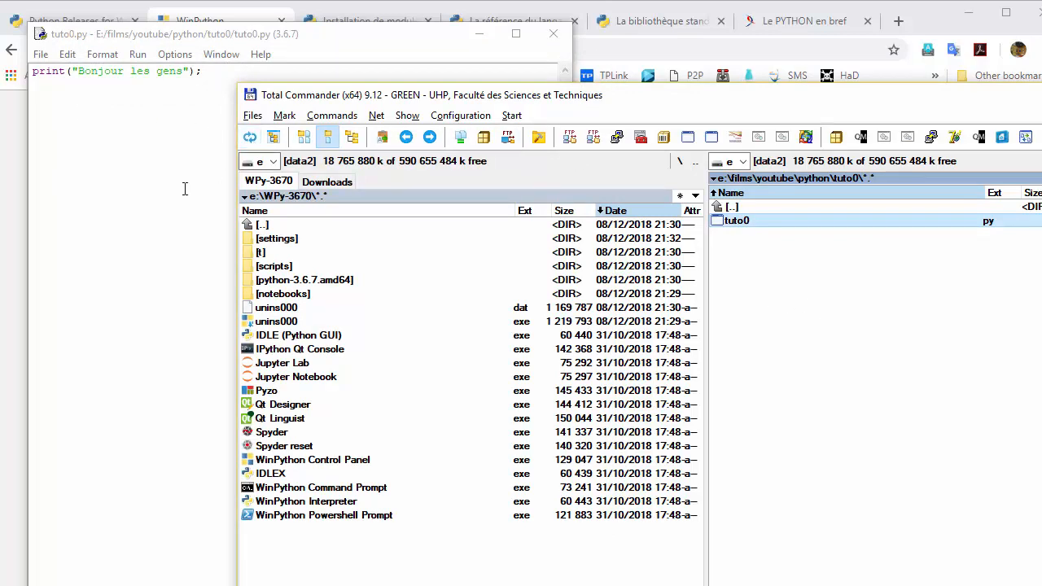
# Step: Bring up the Python shell from the tuto0.py editor and arrange the editor and shell windows side by side
pyautogui.click(140, 195)
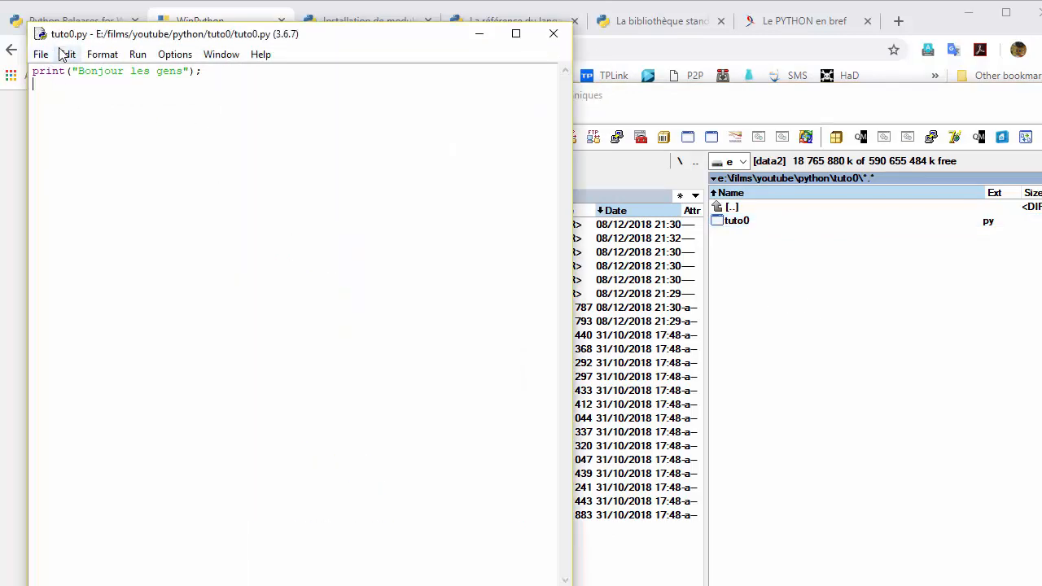
pyautogui.click(137, 55)
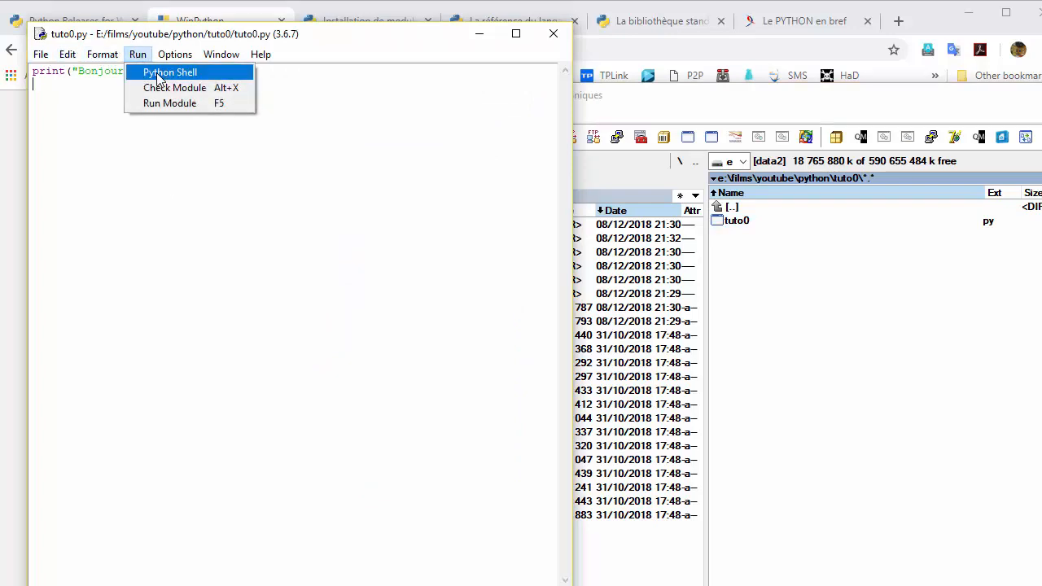
pyautogui.press('F5')
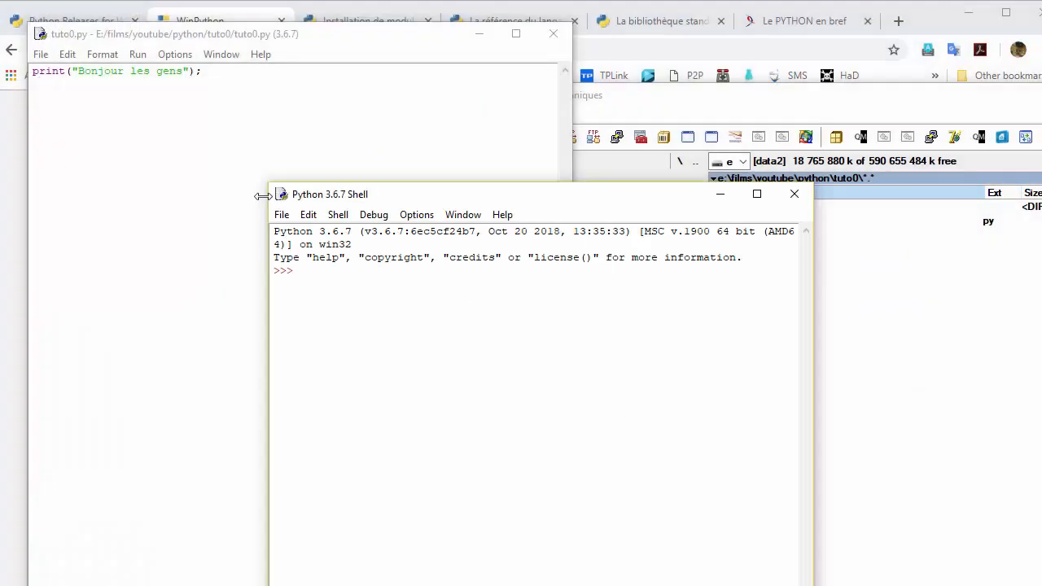
pyautogui.moveTo(368, 194); pyautogui.dragTo(588, 38)
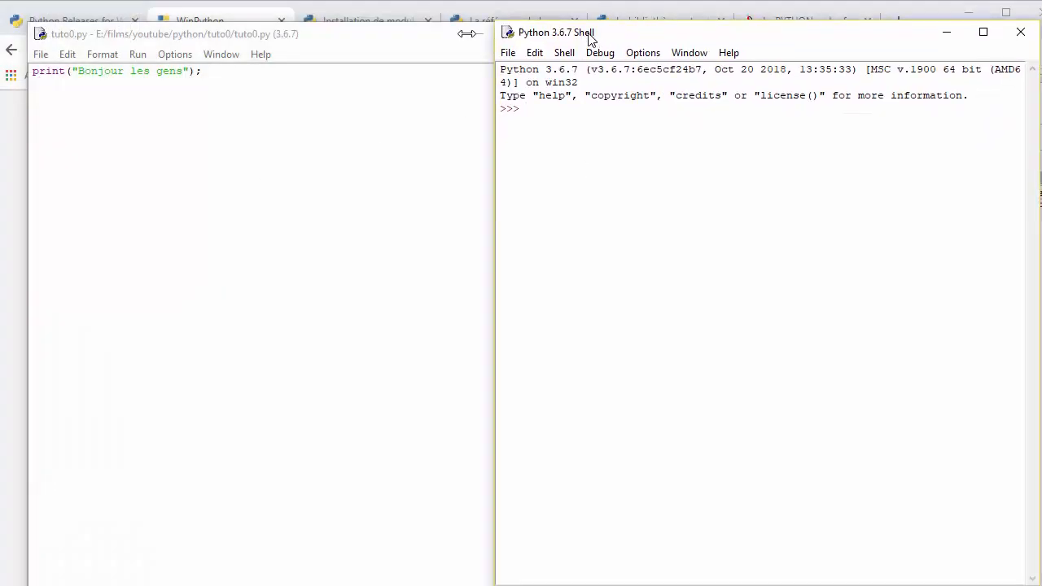
pyautogui.click(183, 203)
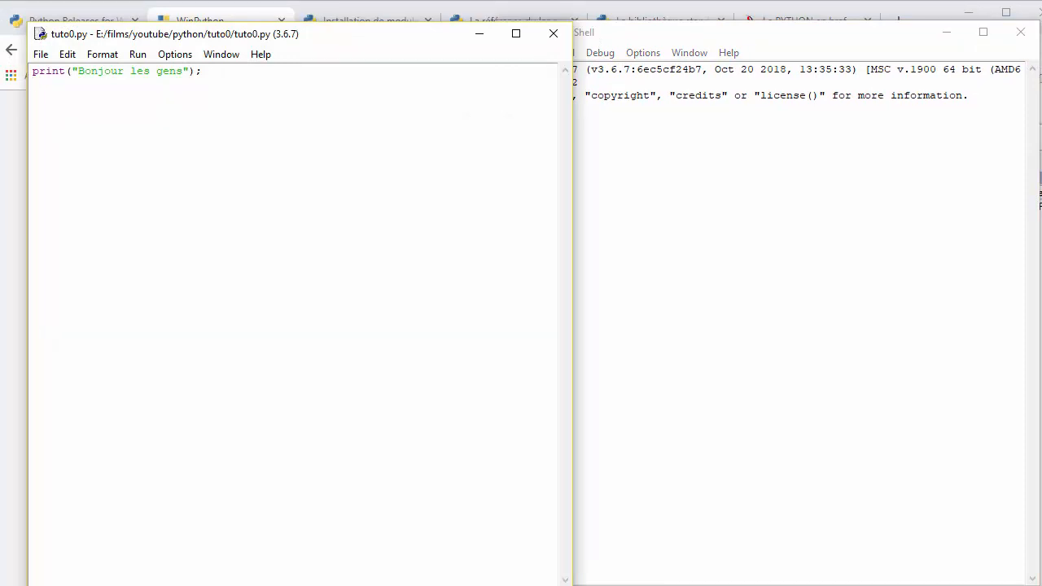
pyautogui.moveTo(572, 293); pyautogui.dragTo(487, 293)
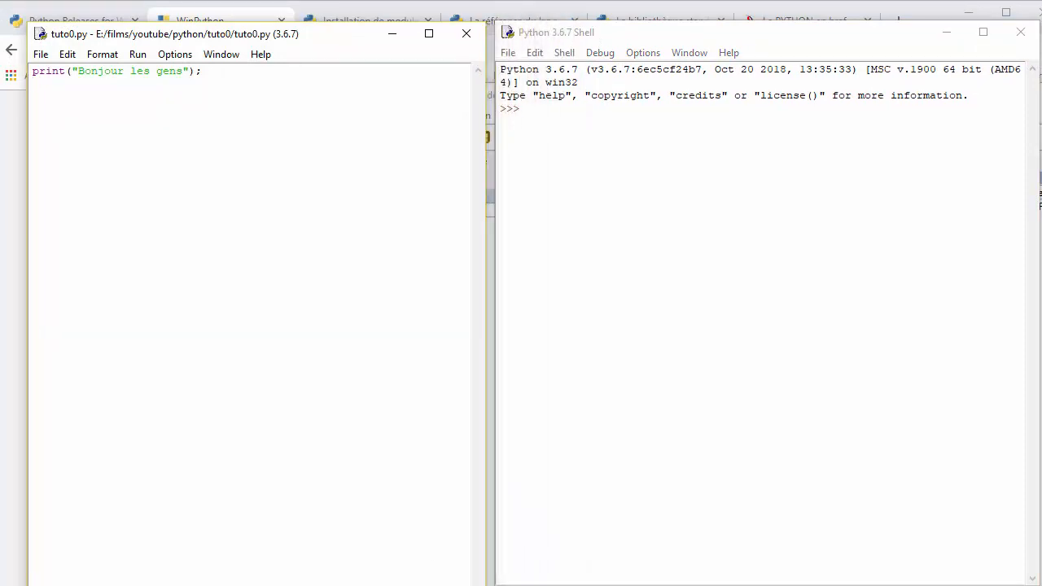
# Step: Run the tuto0.py module from its editor window, and rerun it two more times
pyautogui.click(137, 54)
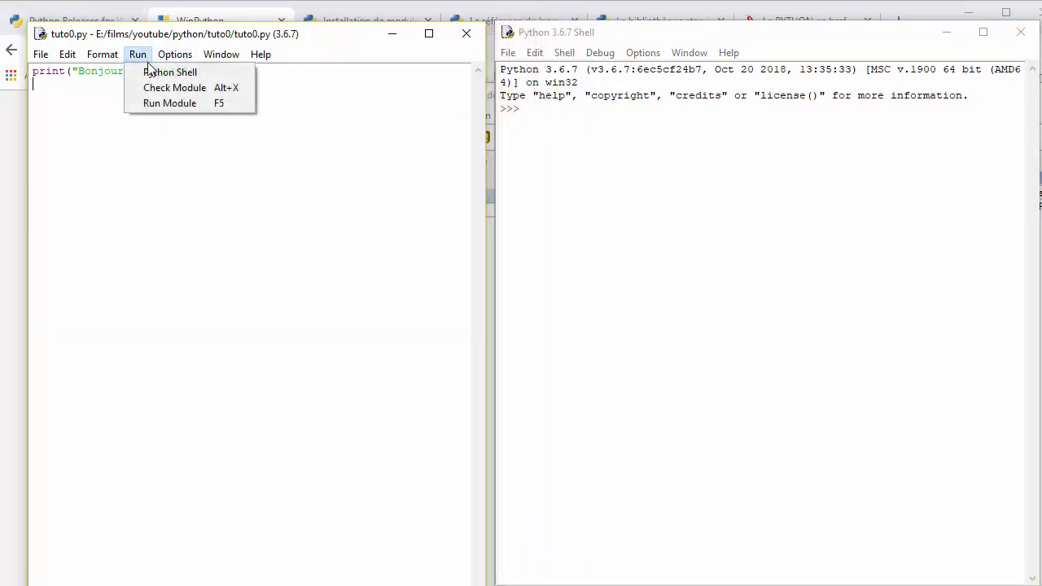
pyautogui.click(162, 104)
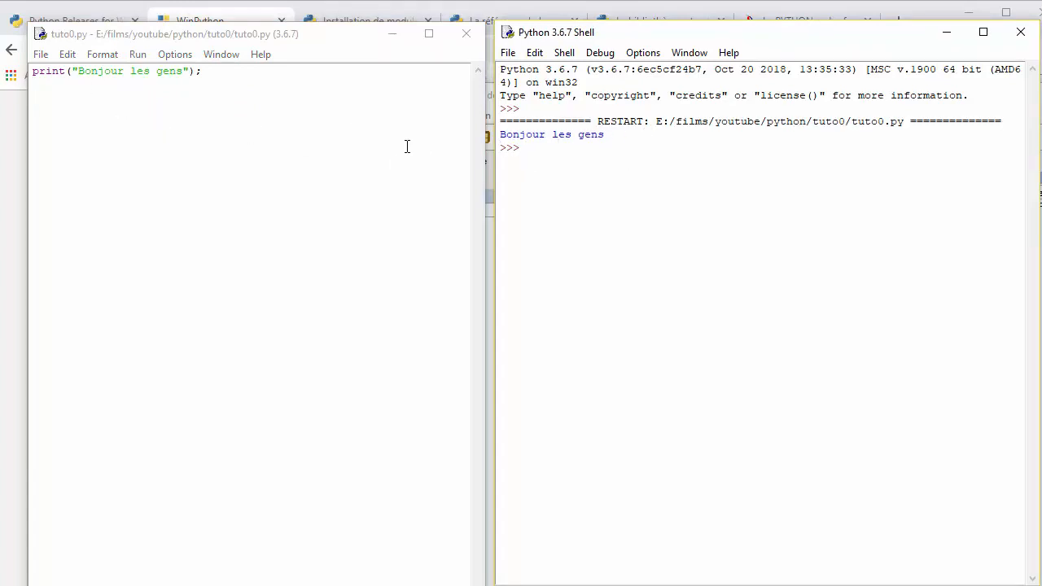
pyautogui.click(342, 186)
pyautogui.press('F5')
pyautogui.click(337, 184)
pyautogui.press('F5')
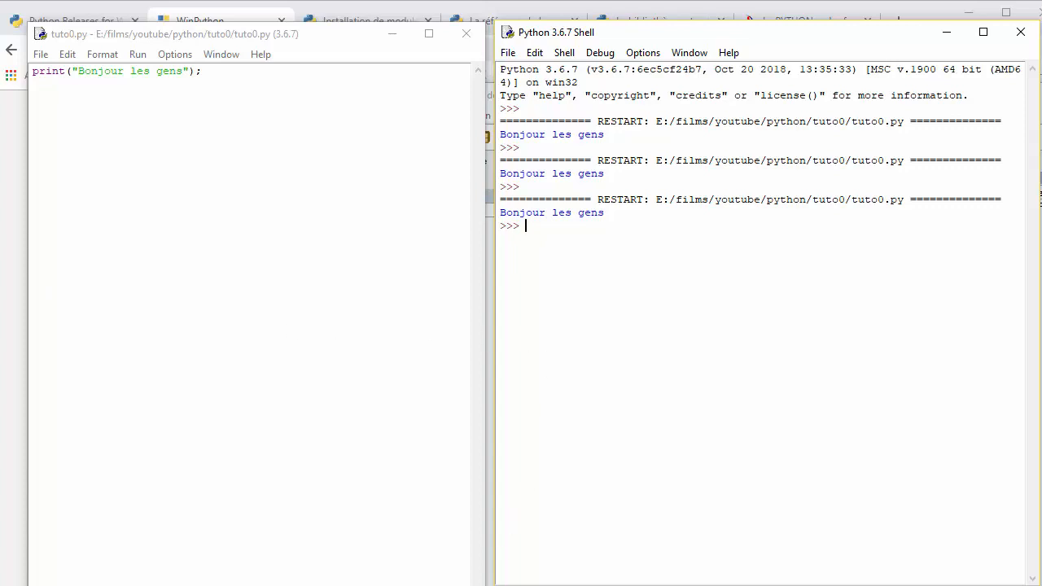
# Step: Switch to the browser and examine the French module installation guide, highlighting "py -3" and "# default Python 3" in the Windows pip commands
pyautogui.hotkey('alt', 'Tab')
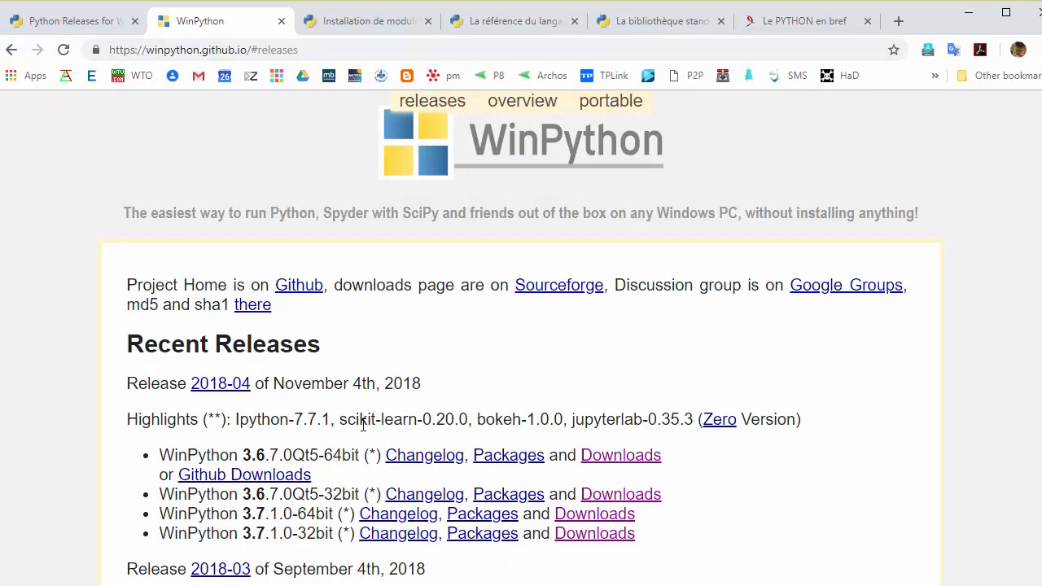
pyautogui.click(379, 21)
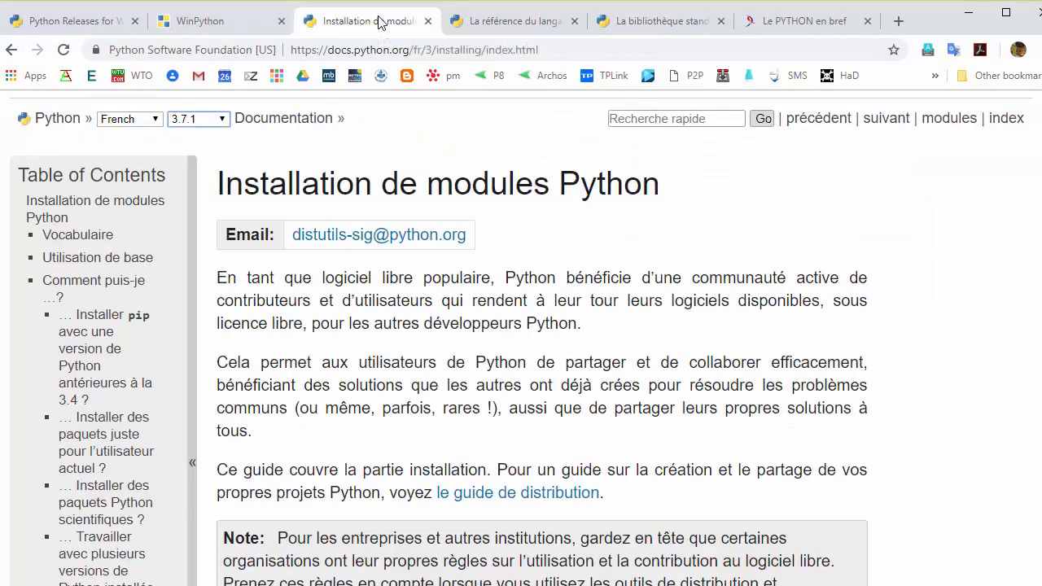
pyautogui.scroll(-4, 376, 403)
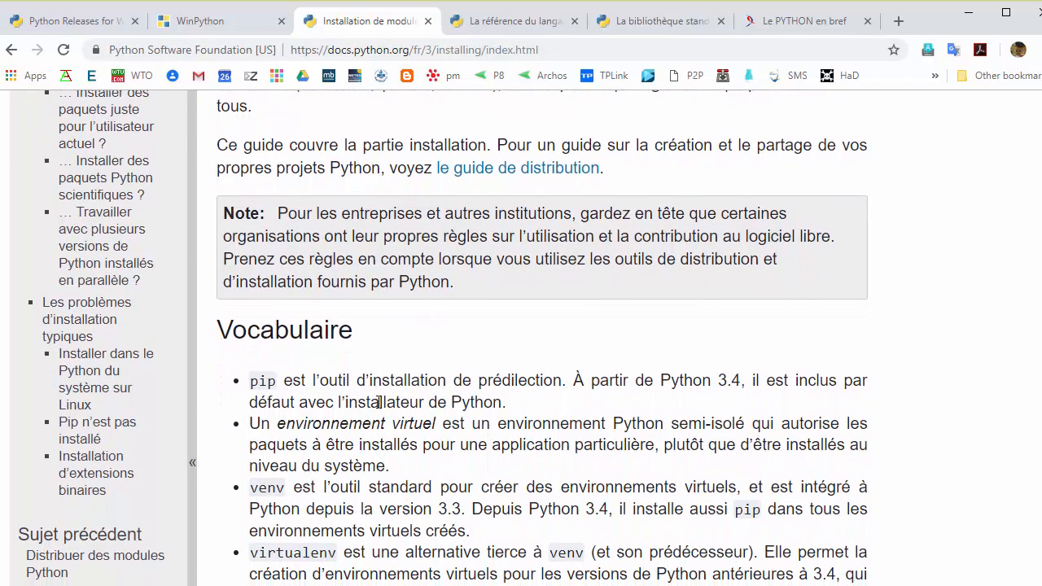
pyautogui.scroll(-10, 403, 408)
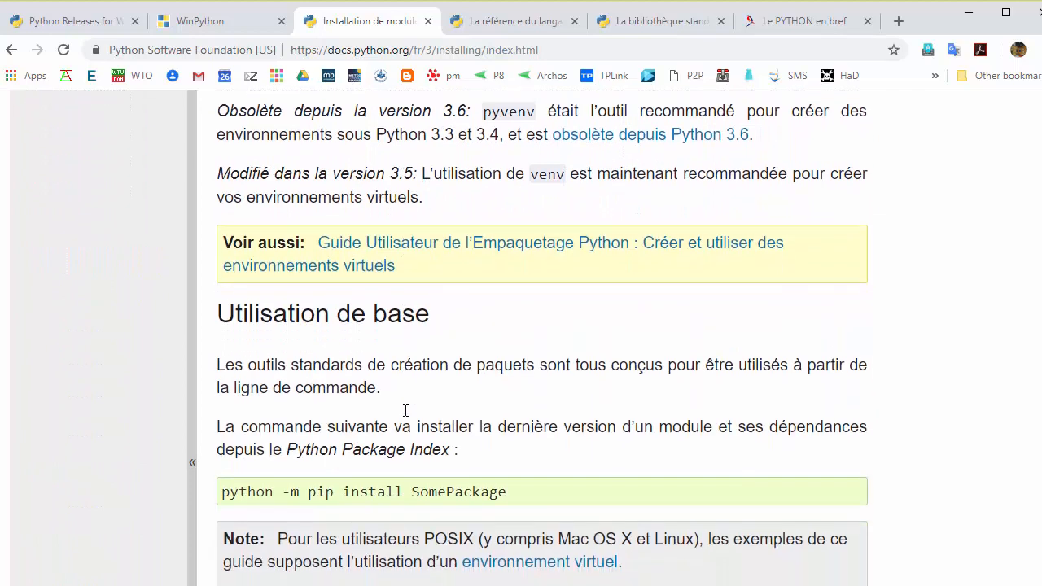
pyautogui.scroll(-6, 404, 410)
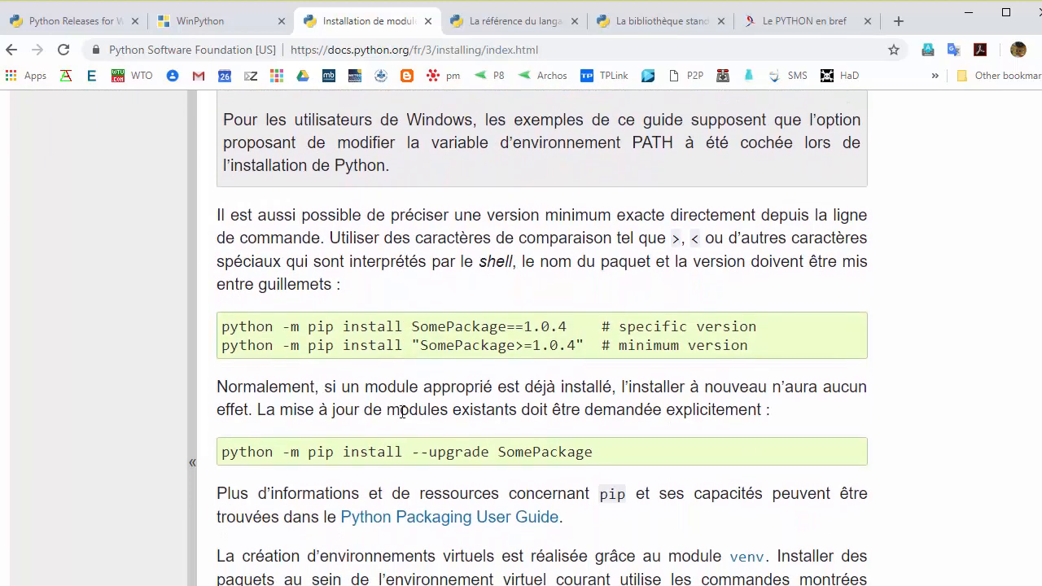
pyautogui.scroll(-9, 402, 412)
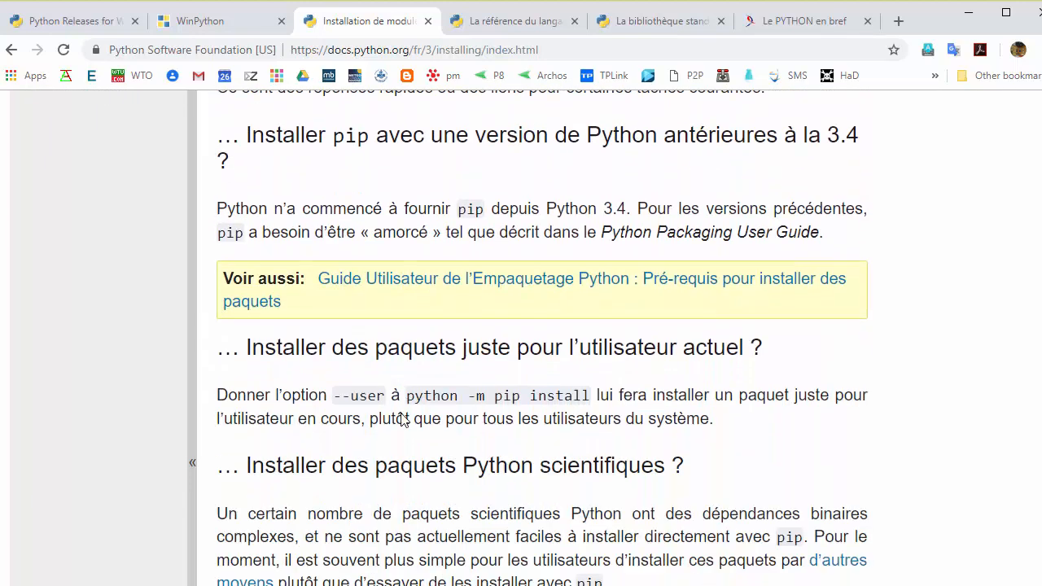
pyautogui.scroll(-6, 402, 418)
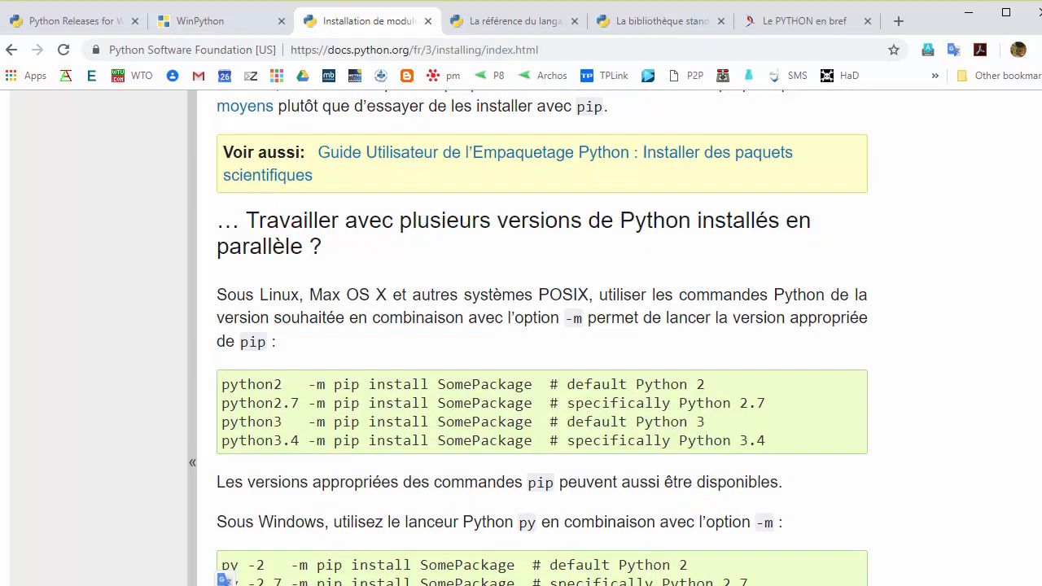
pyautogui.scroll(-3, 224, 570)
pyautogui.moveTo(222, 358); pyautogui.dragTo(282, 358)
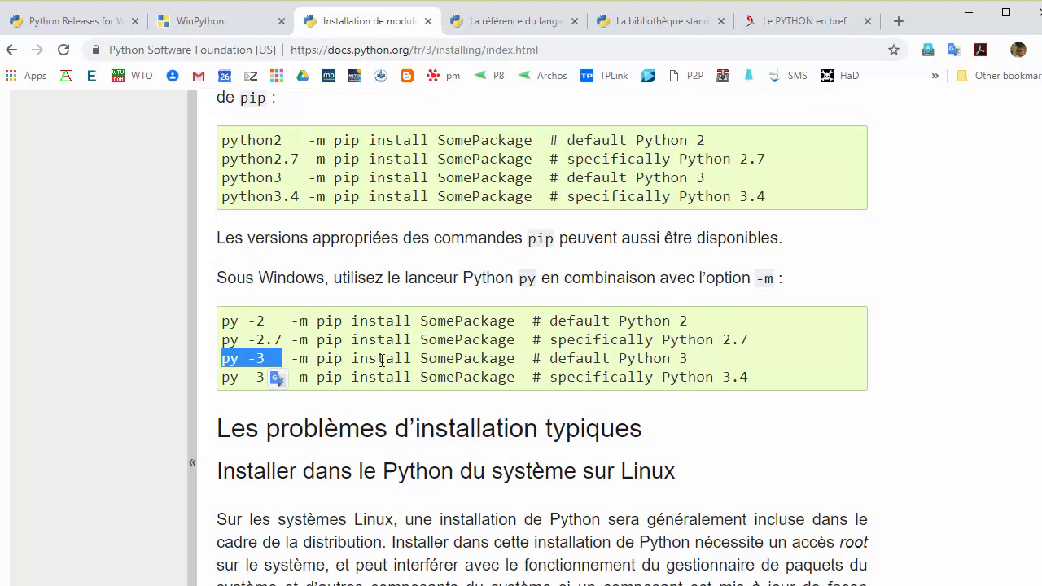
pyautogui.moveTo(536, 360); pyautogui.dragTo(715, 361)
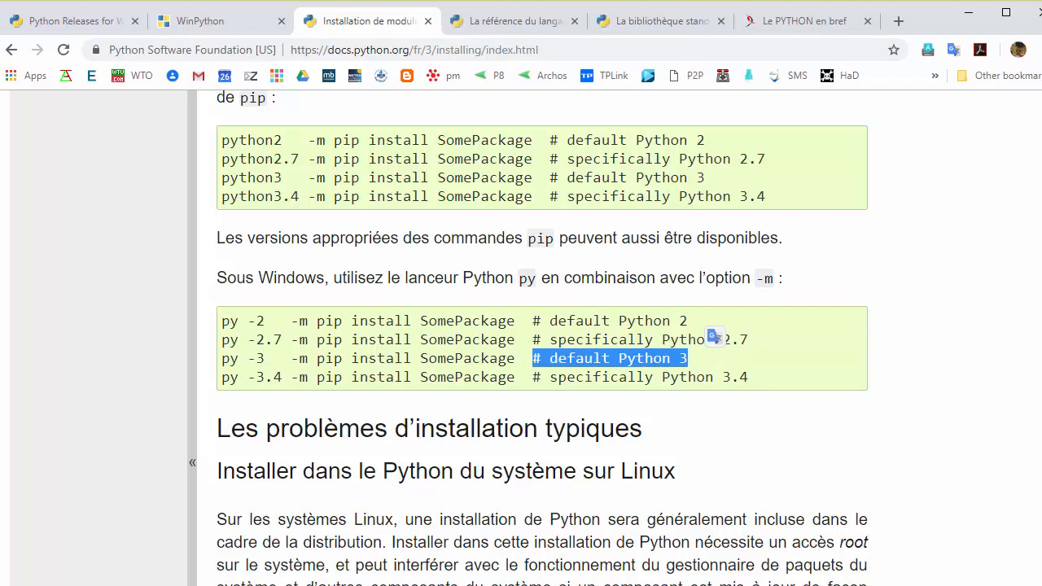
# Step: Switch to tuto Python.docx in Word and review the installation links, highlighting the WinPython releases link and the SourceForge 3.7.1.0 link
pyautogui.hotkey('alt', 'Tab')
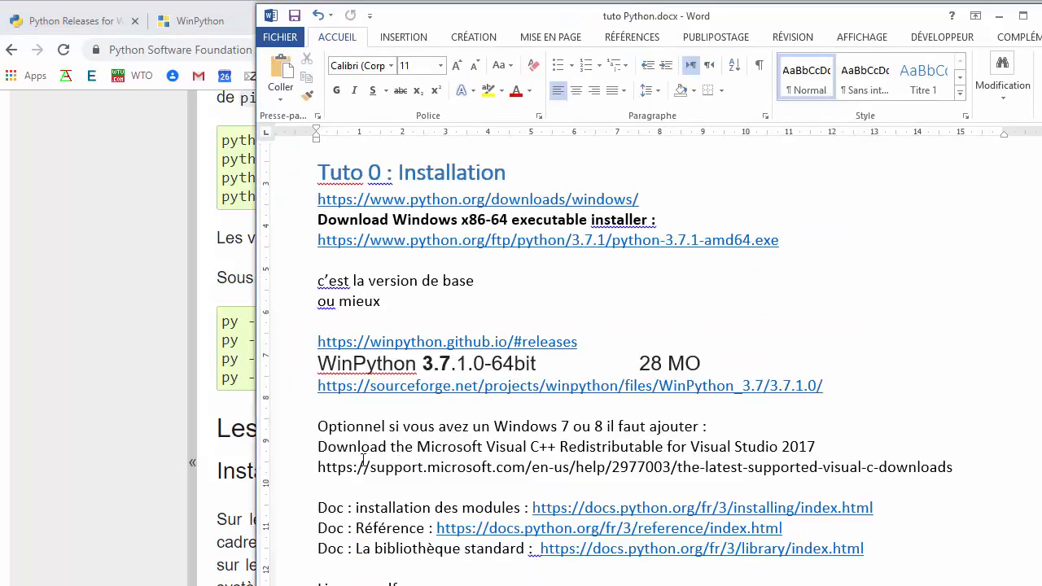
pyautogui.scroll(4, 339, 411)
pyautogui.scroll(-3, 329, 394)
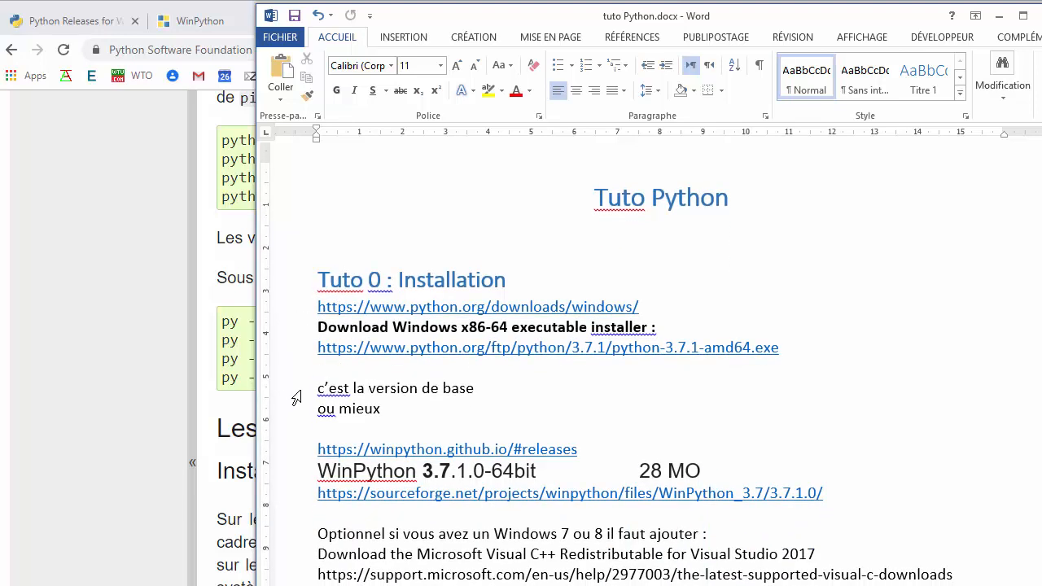
pyautogui.scroll(-6, 297, 393)
pyautogui.scroll(5, 298, 399)
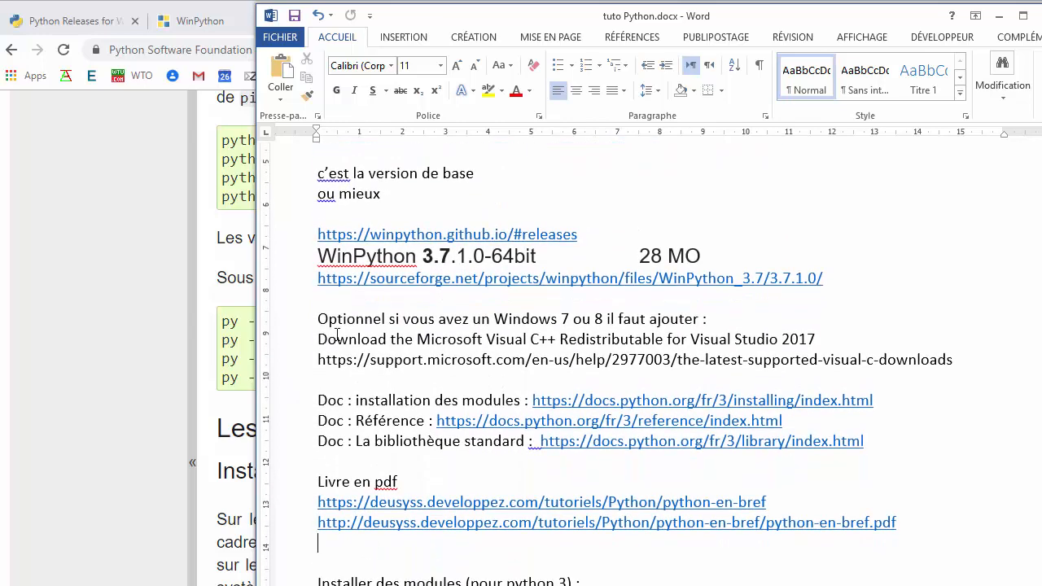
pyautogui.click(298, 402)
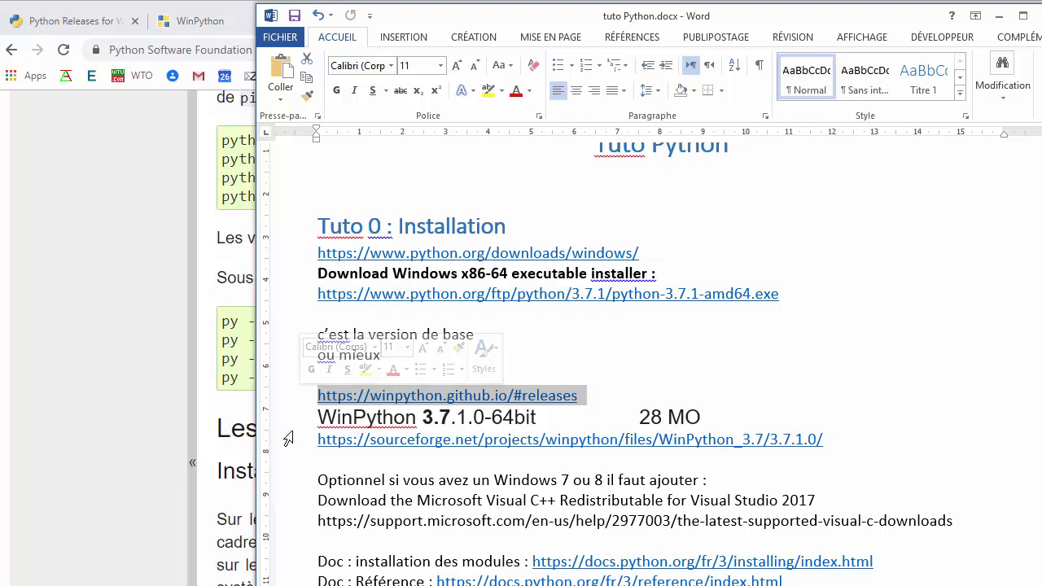
pyautogui.click(296, 443)
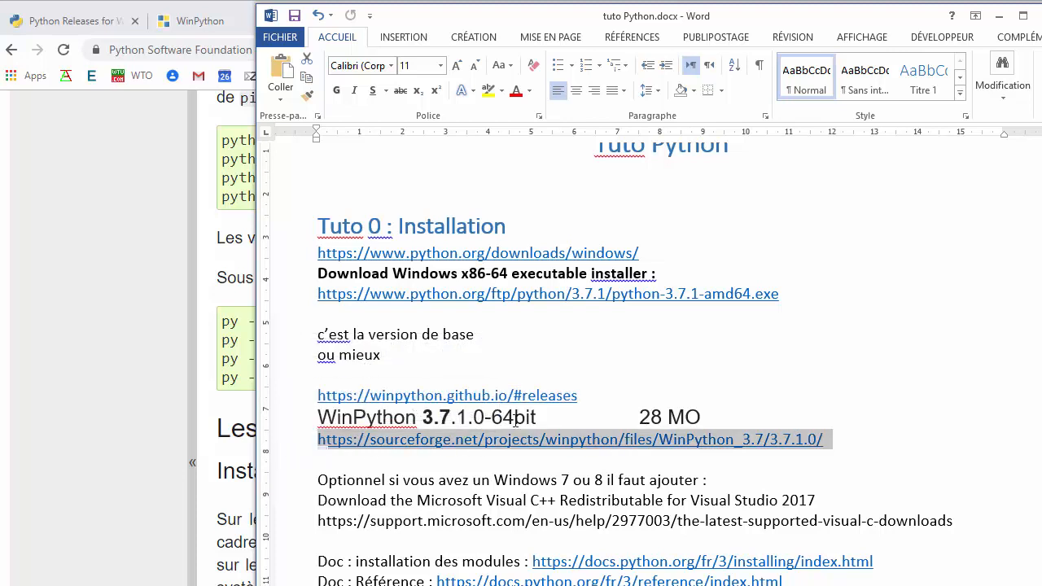
# Step: Review the documentation, PDF book and module installation notes, and highlight "py -3" in the pygame example command
pyautogui.scroll(-3, 460, 535)
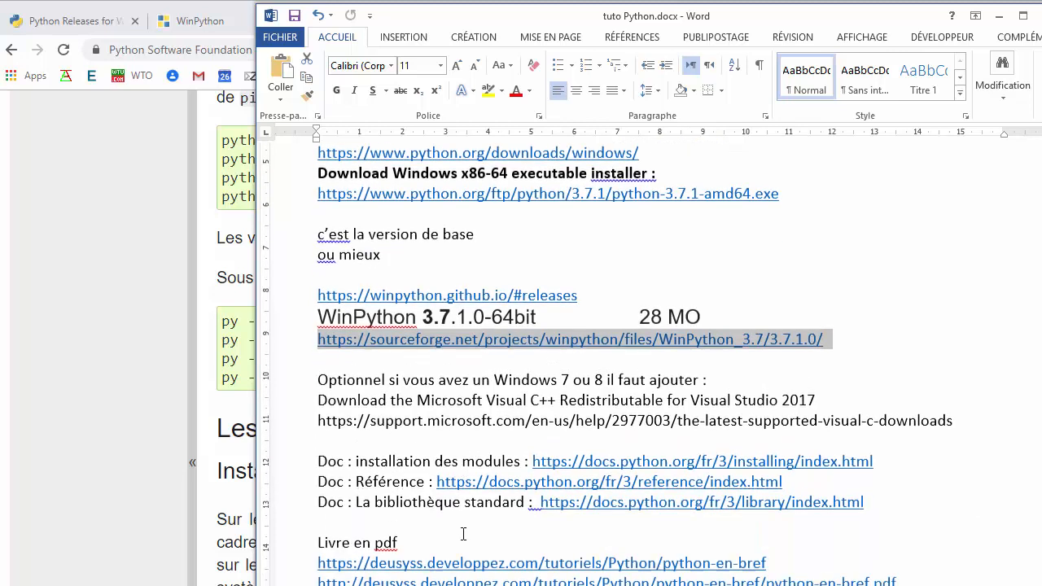
pyautogui.scroll(-1, 464, 534)
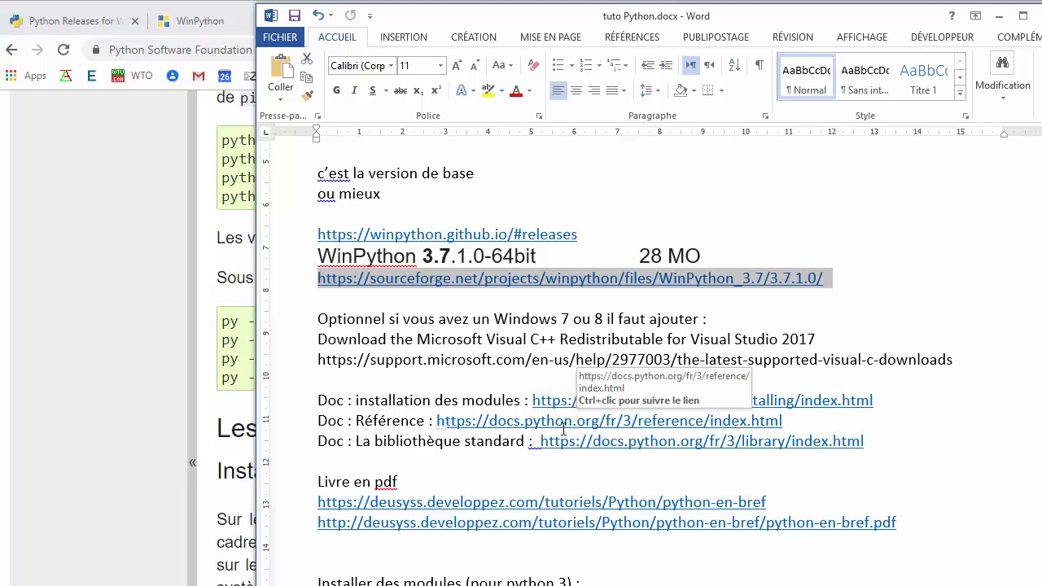
pyautogui.scroll(-3, 464, 468)
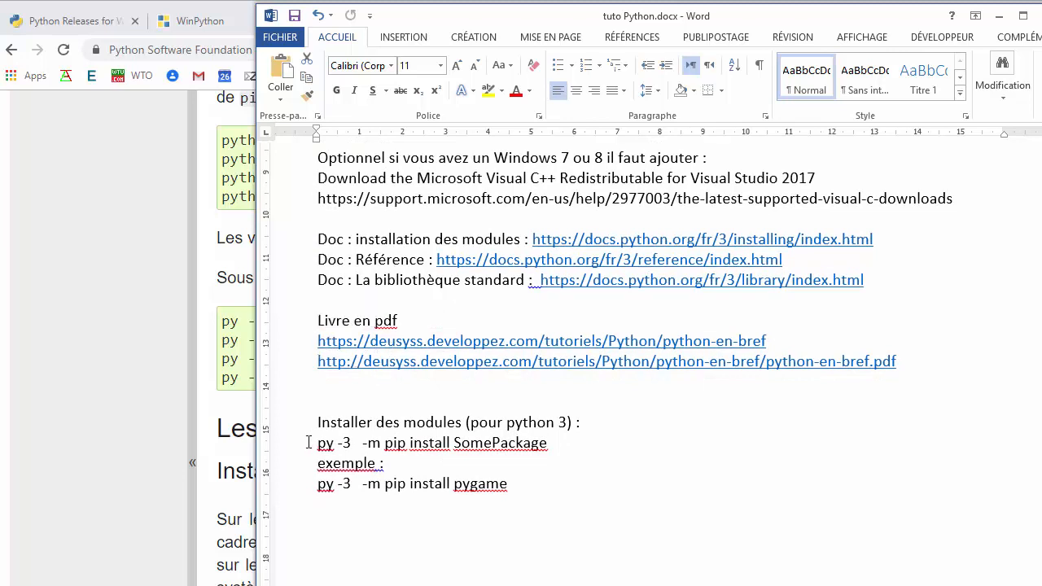
pyautogui.scroll(-2, 318, 421)
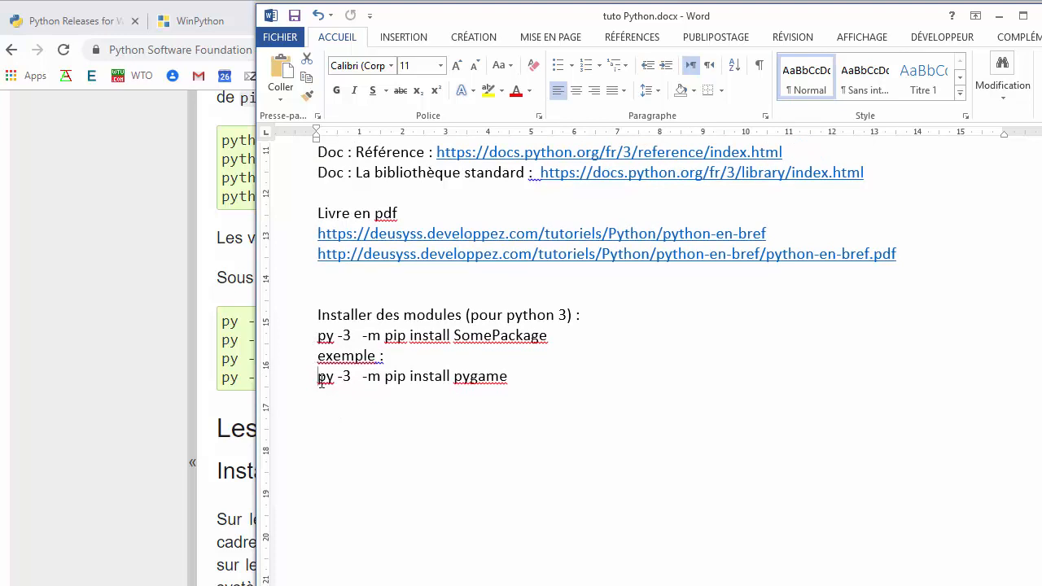
pyautogui.moveTo(318, 379); pyautogui.dragTo(363, 378)
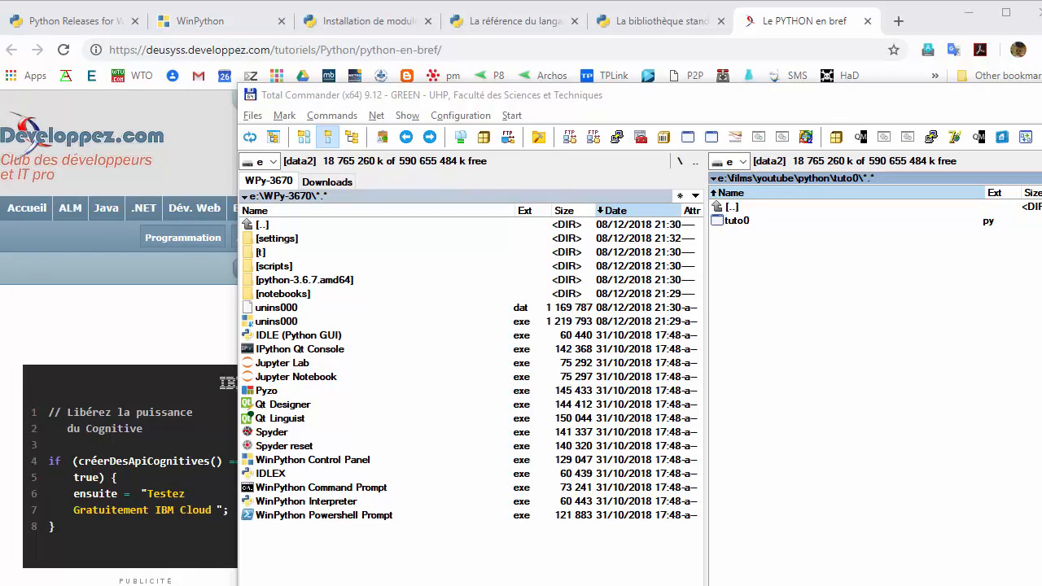